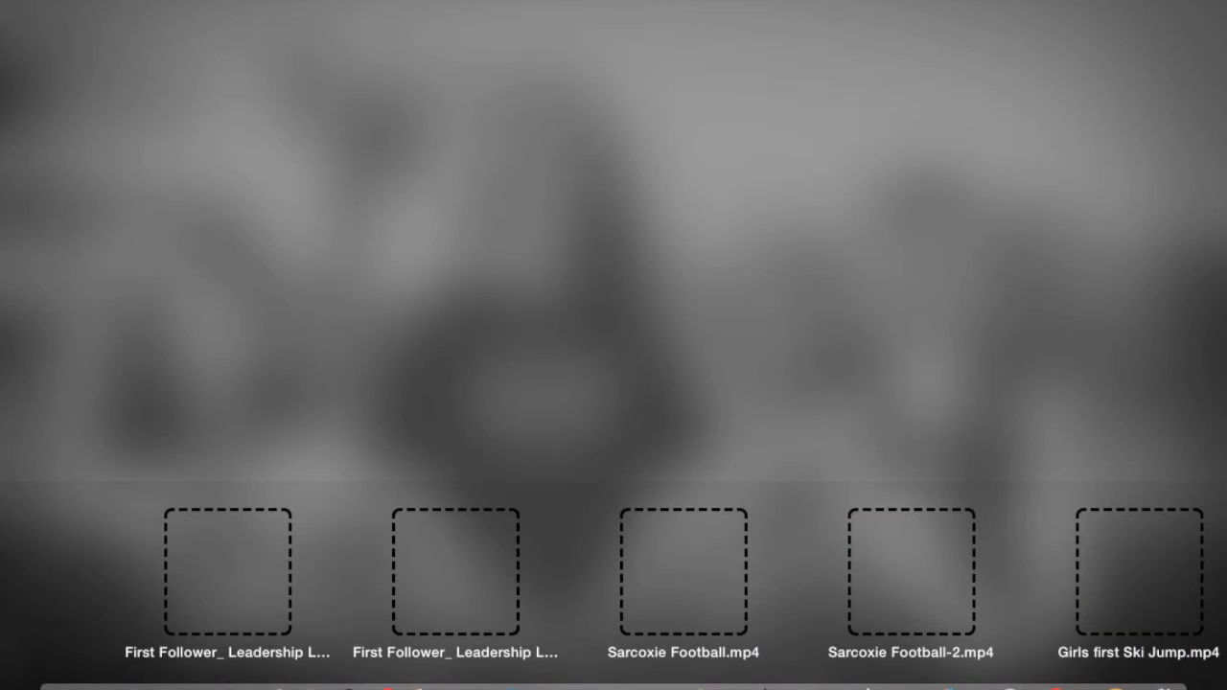
Switch to the Chrome window showing the Forms and Add Ons folder in Google Drive and create a new Google Form there.
left_click(388, 687)
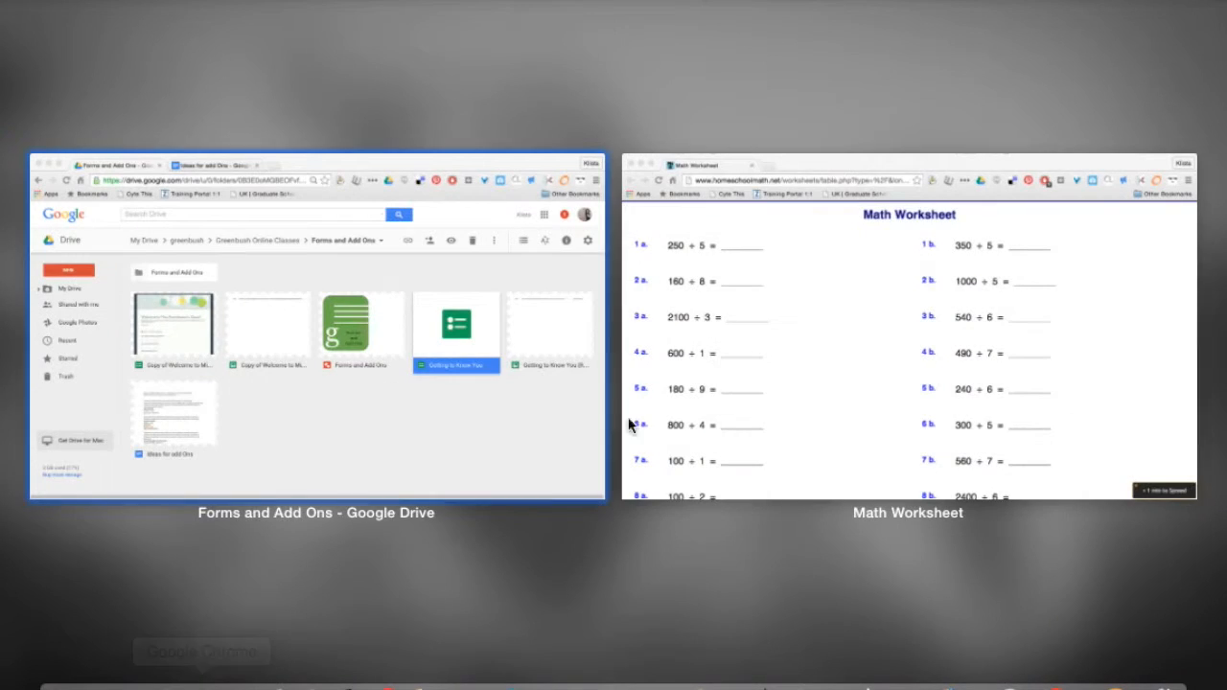
left_click(513, 469)
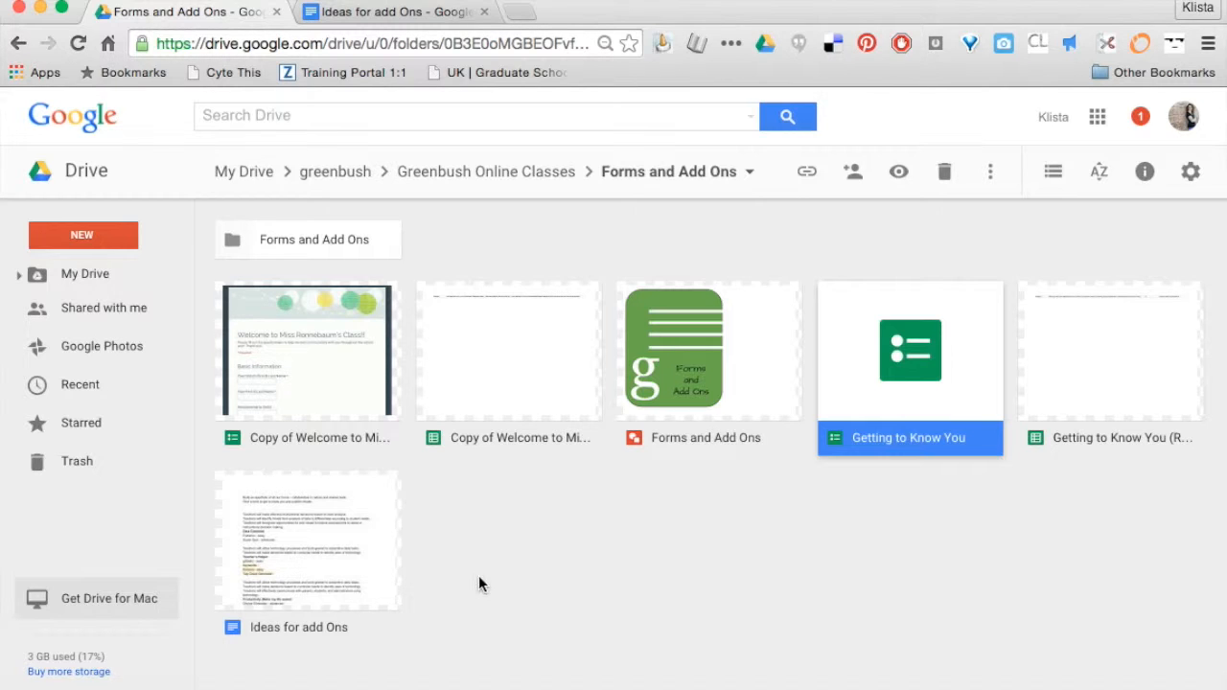
left_click(128, 240)
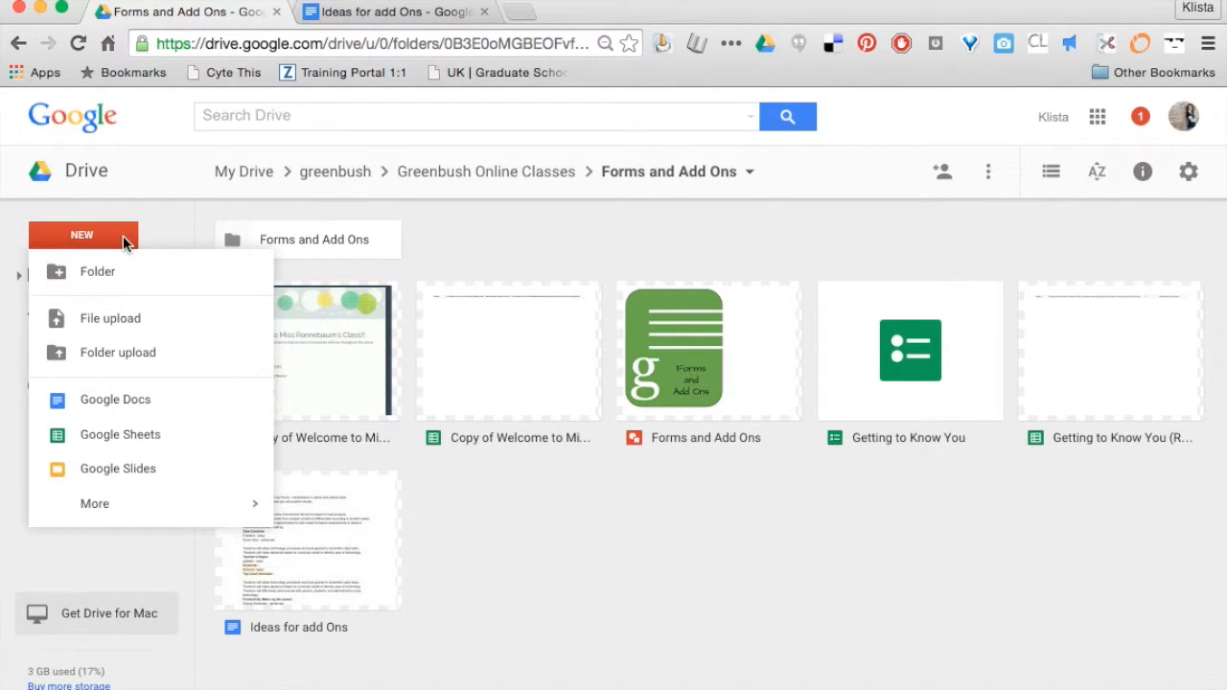
mouse_move(143, 521)
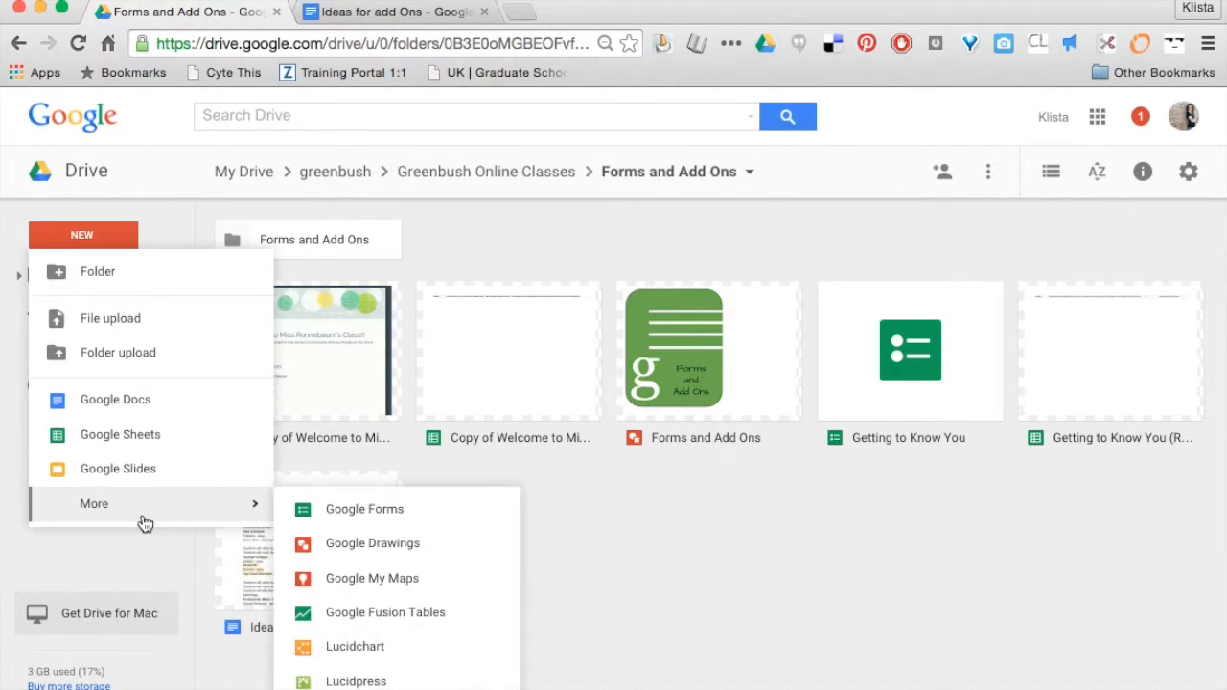
left_click(344, 513)
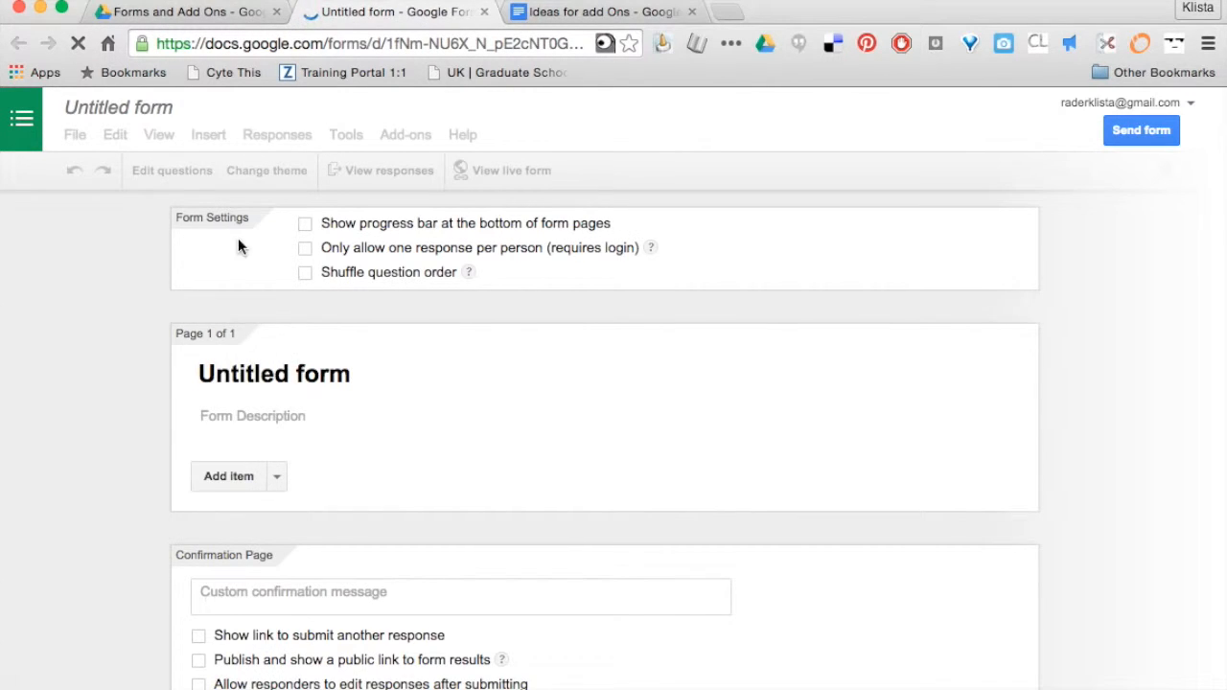
Rename the untitled form as "gMath Example".
left_click(165, 114)
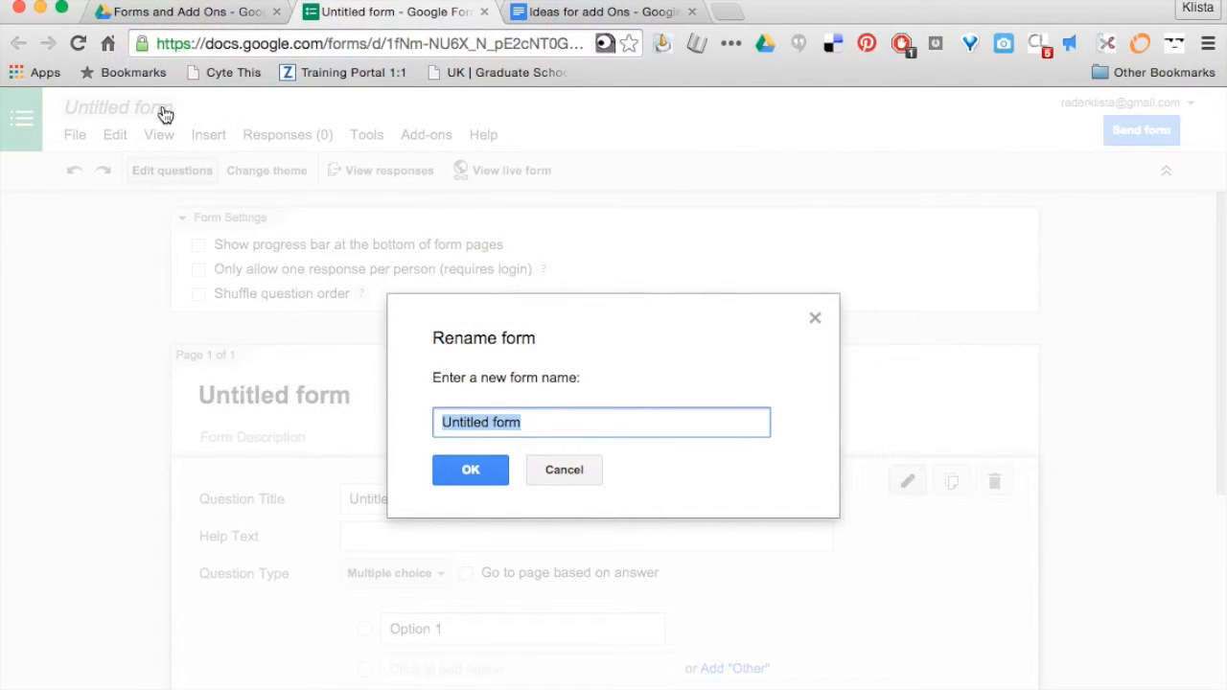
type("gMath ")
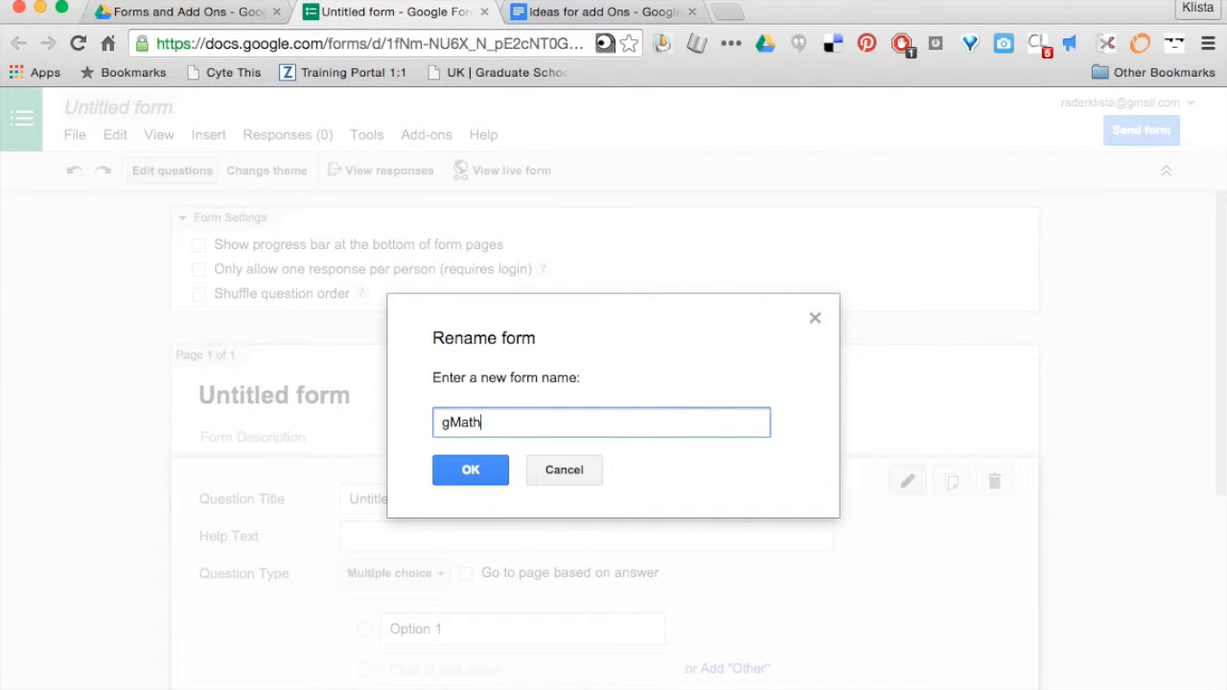
type("Expa")
key("BackSpace")
key("BackSpace")
type("ample")
left_click(451, 470)
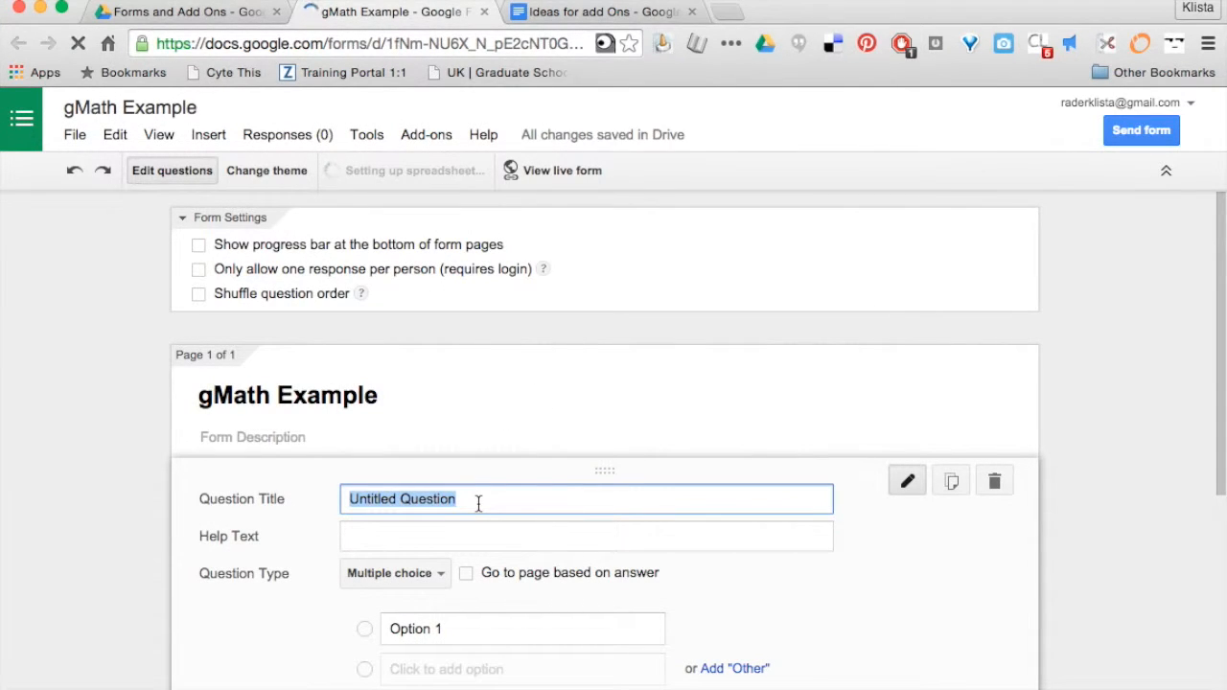
Title the first question "2100/3=" and set its question type to Text.
type("2100")
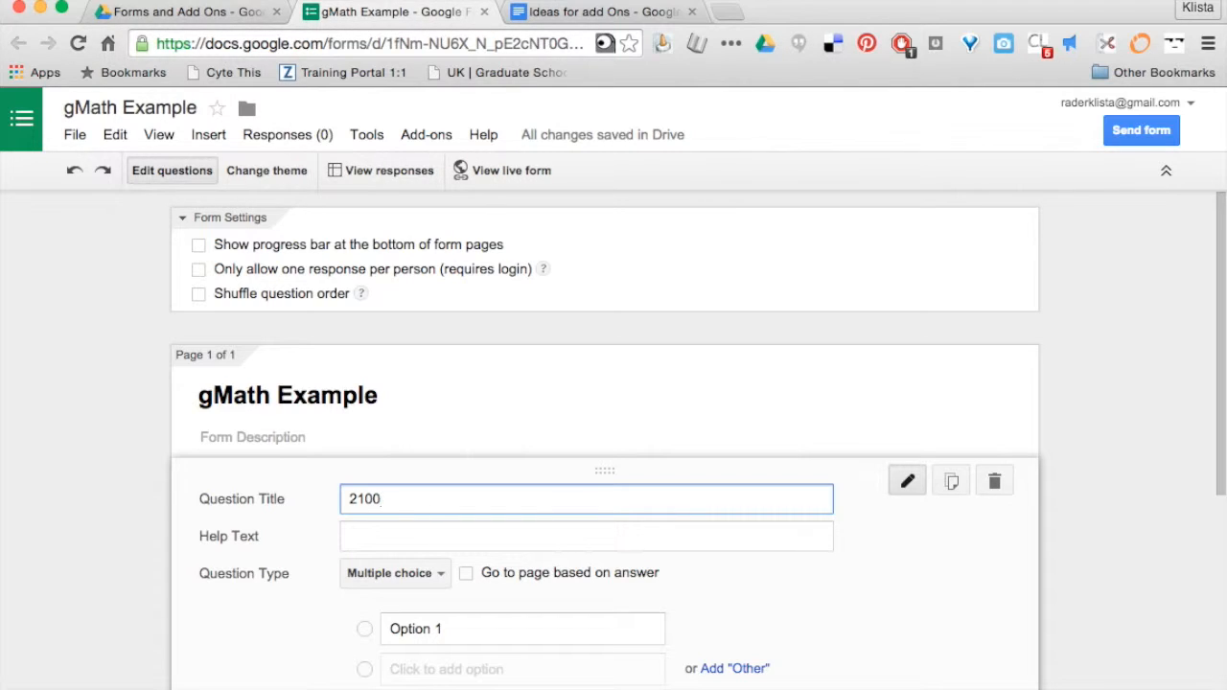
type("/3")
type("+")
key("BackSpace")
type("=")
scroll(594, 614, "down", 2)
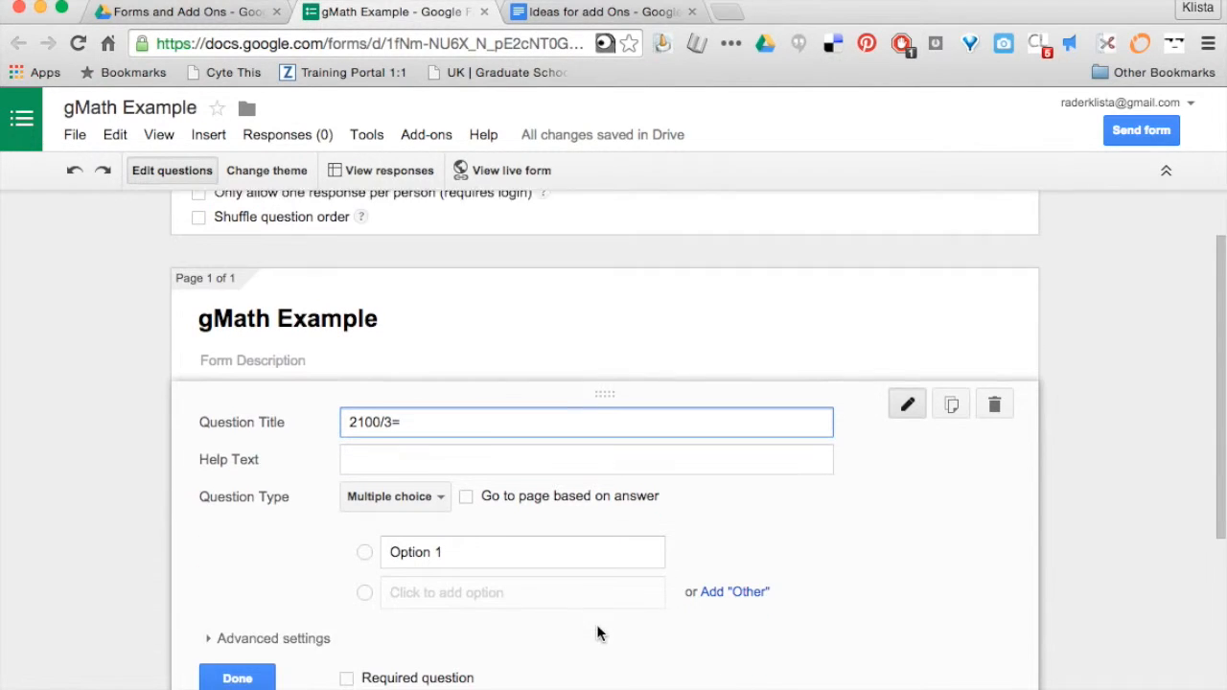
left_click(435, 490)
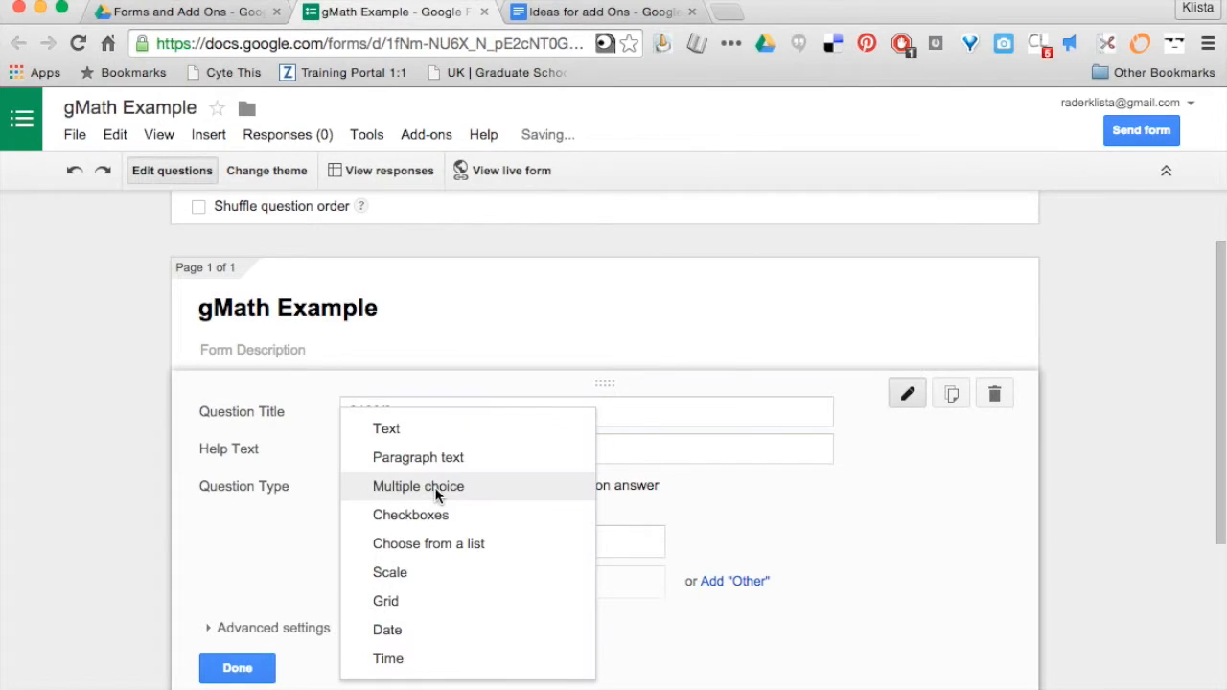
left_click(420, 437)
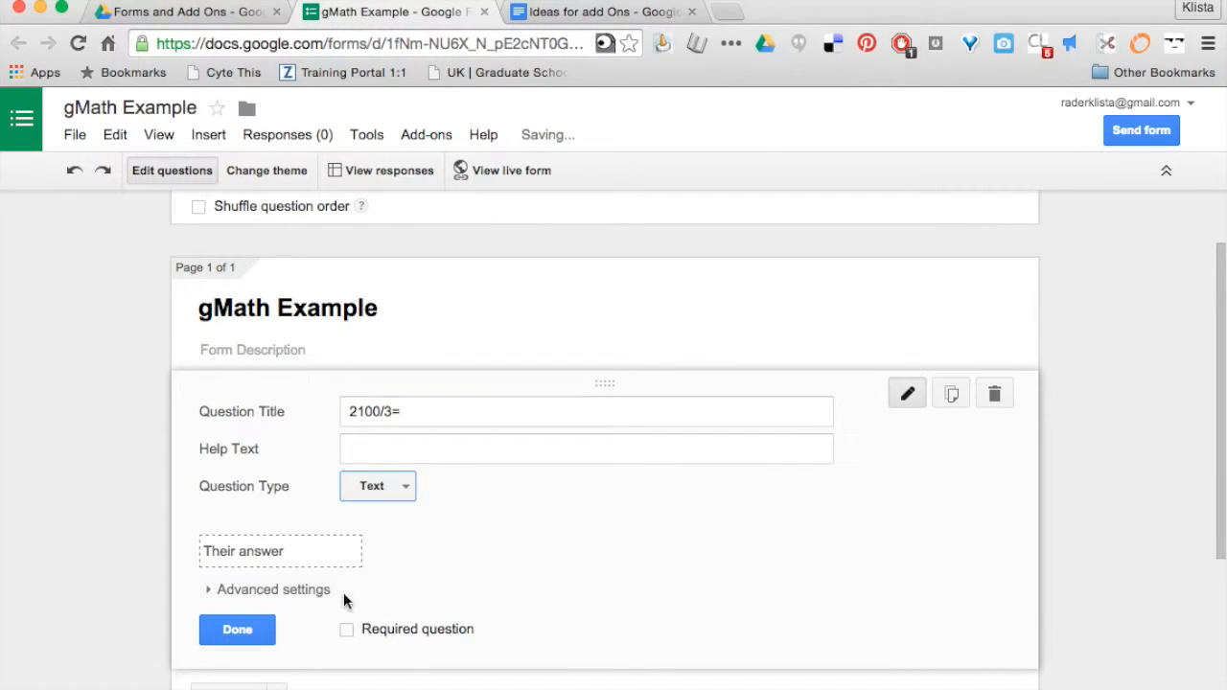
Preview the live form to see how the division question is displayed, and return to the form editor.
left_click(511, 172)
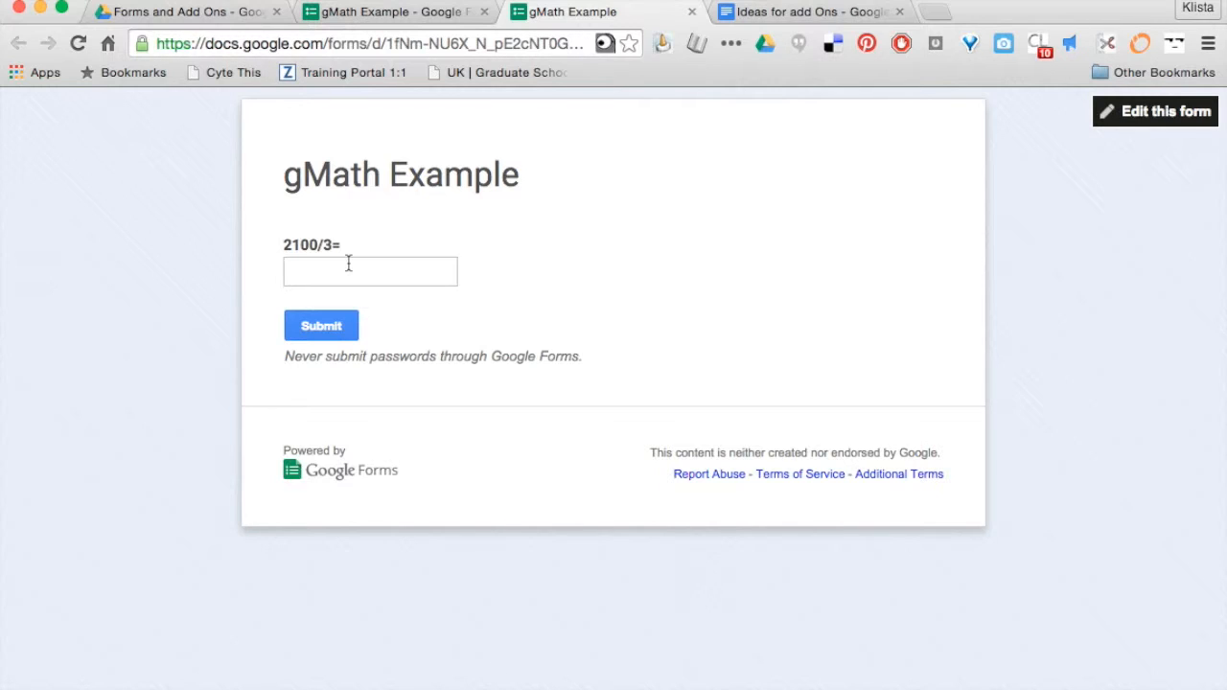
left_click(692, 13)
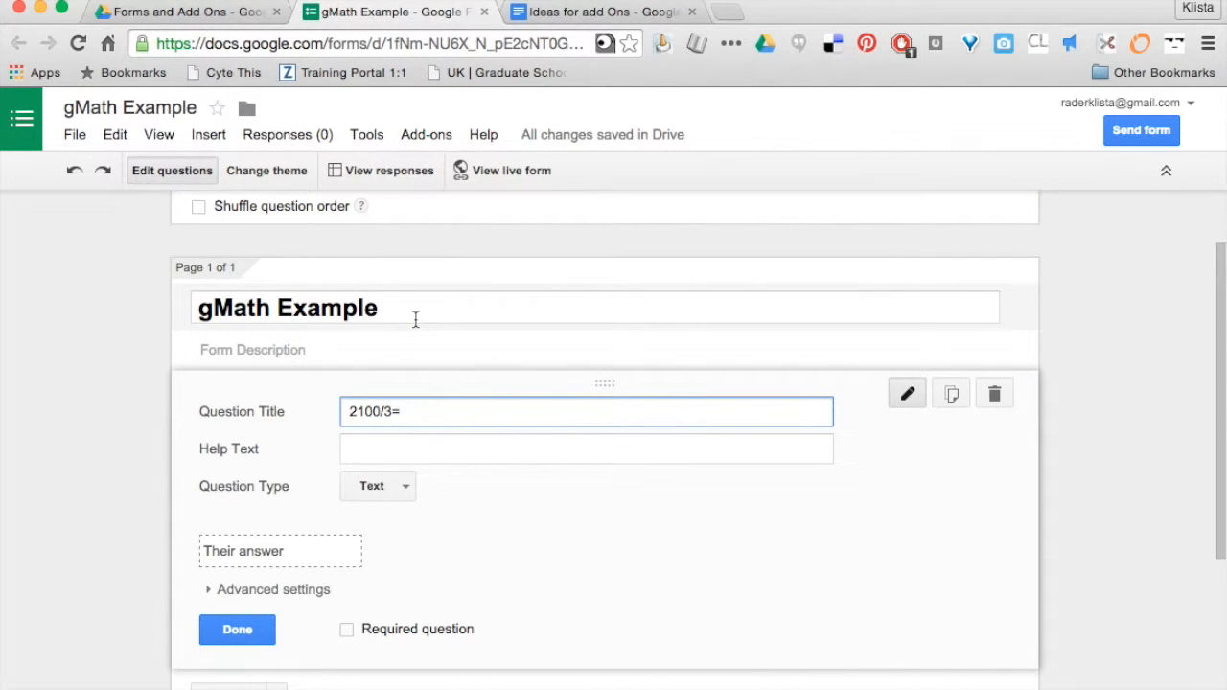
Look up the g(Math) for Forms add-on in the add-ons store, check its install options, and close the store.
left_click(447, 139)
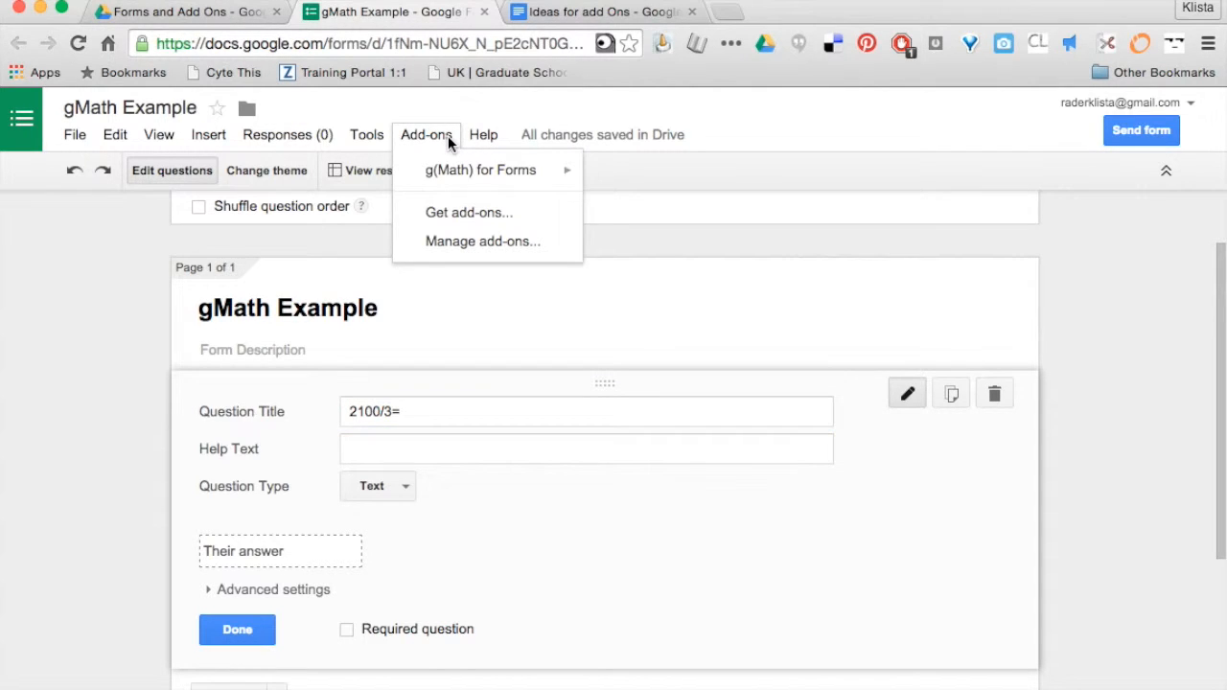
mouse_move(441, 175)
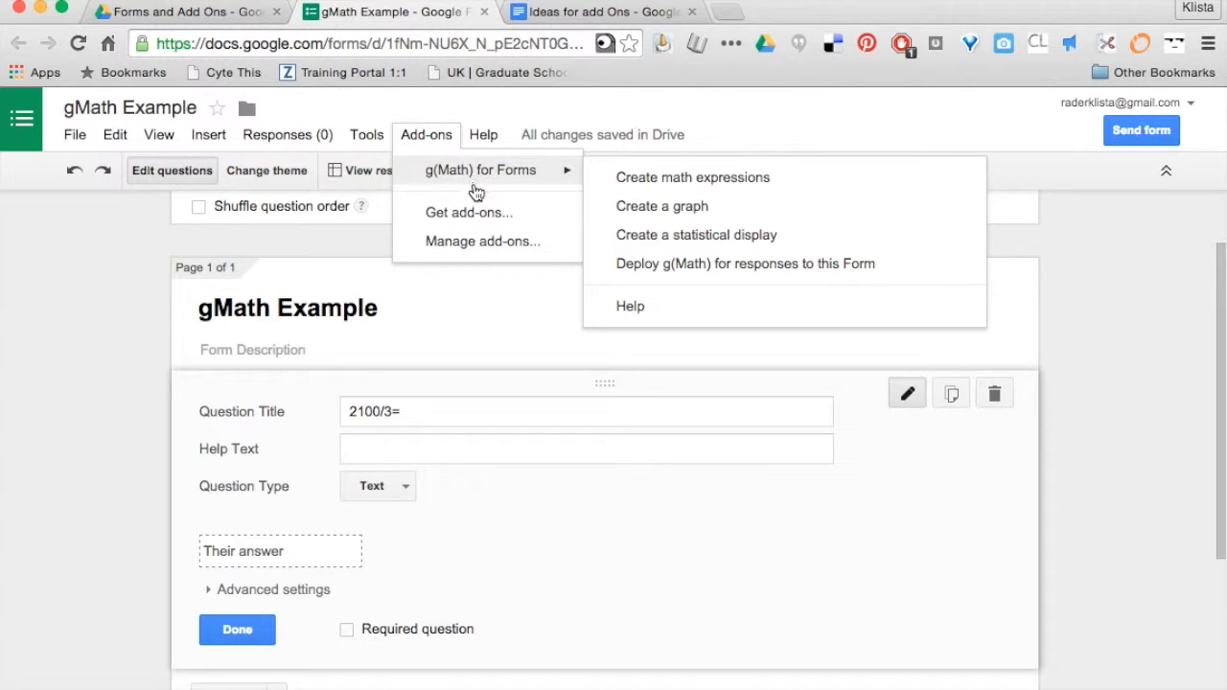
left_click(477, 218)
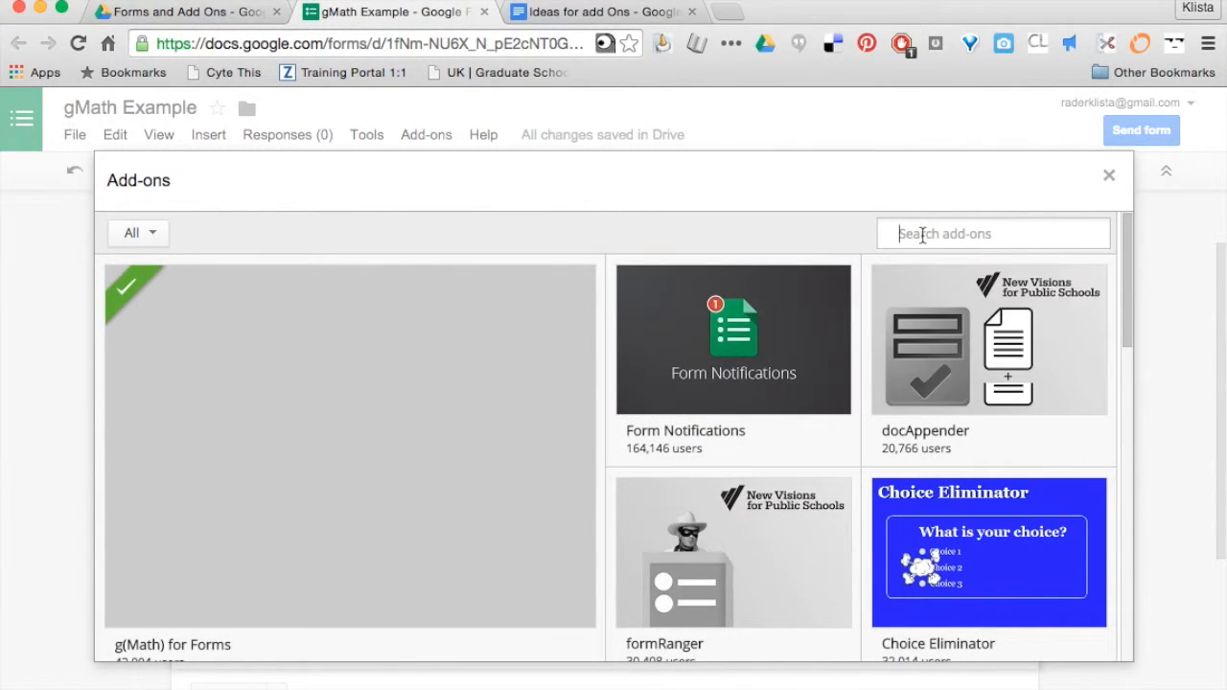
type("g")
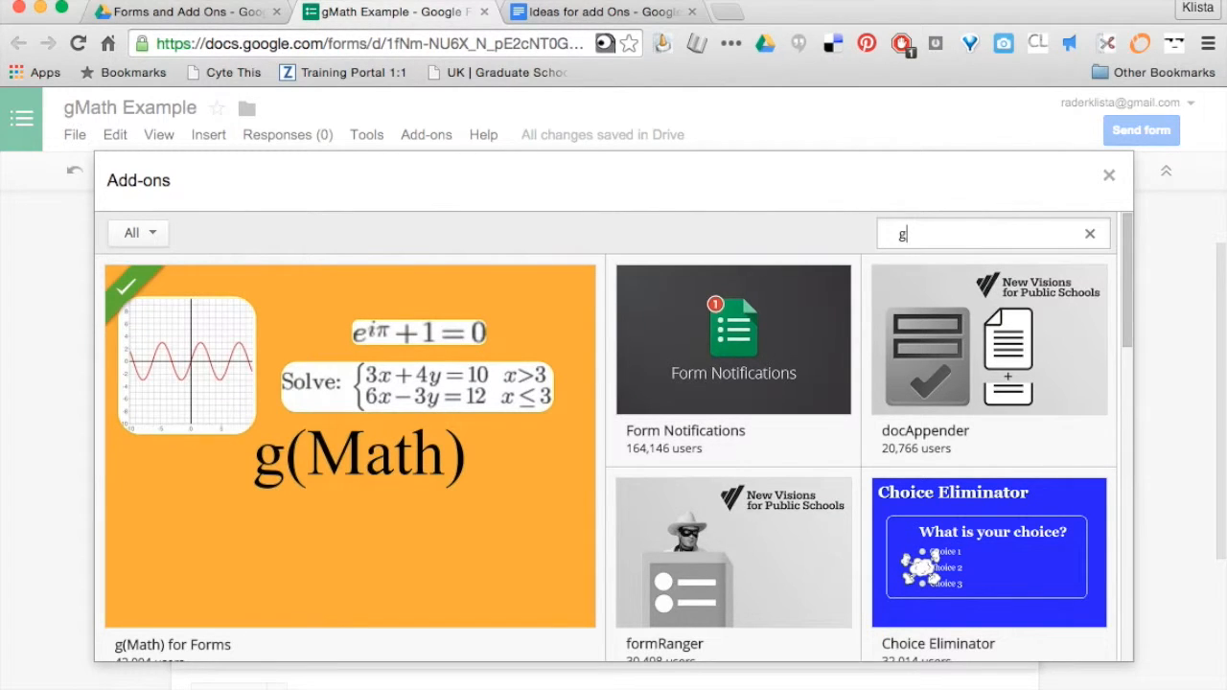
mouse_move(374, 468)
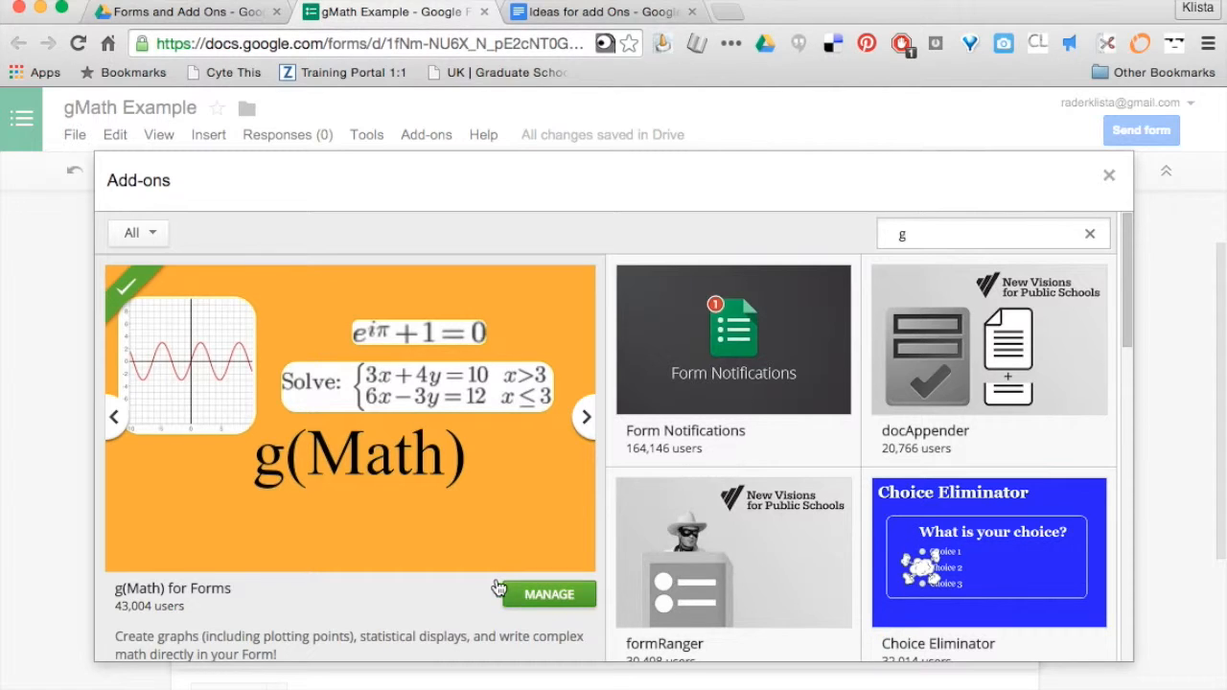
mouse_move(833, 438)
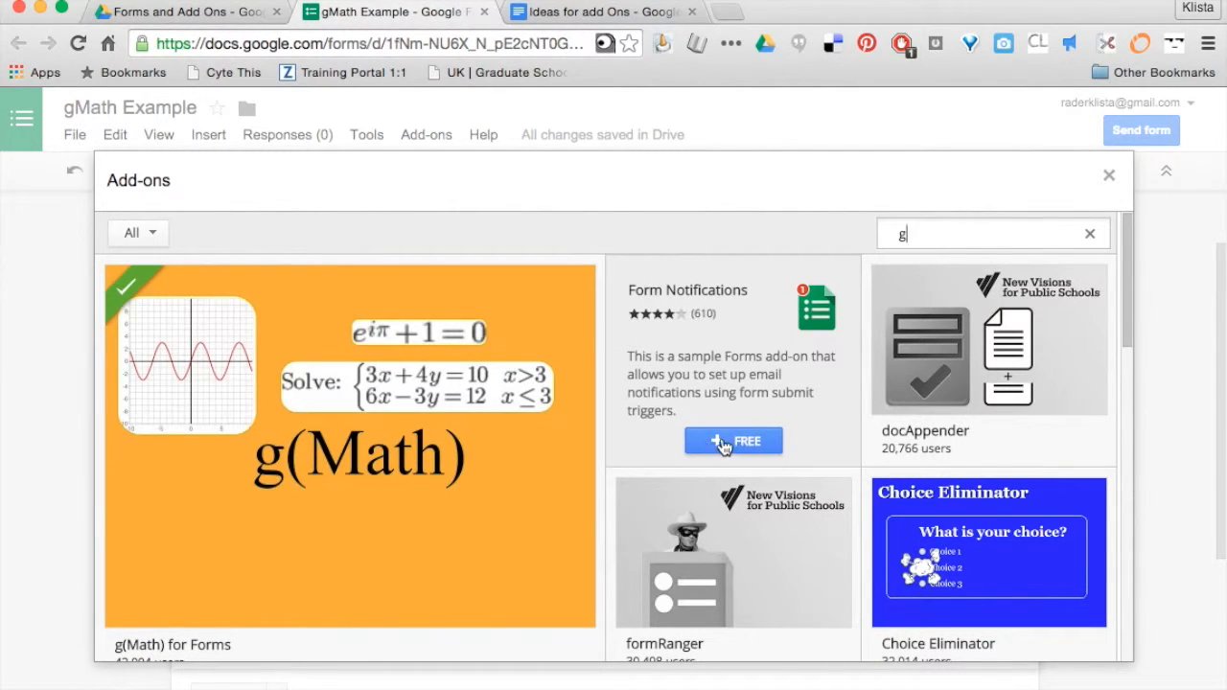
mouse_move(537, 564)
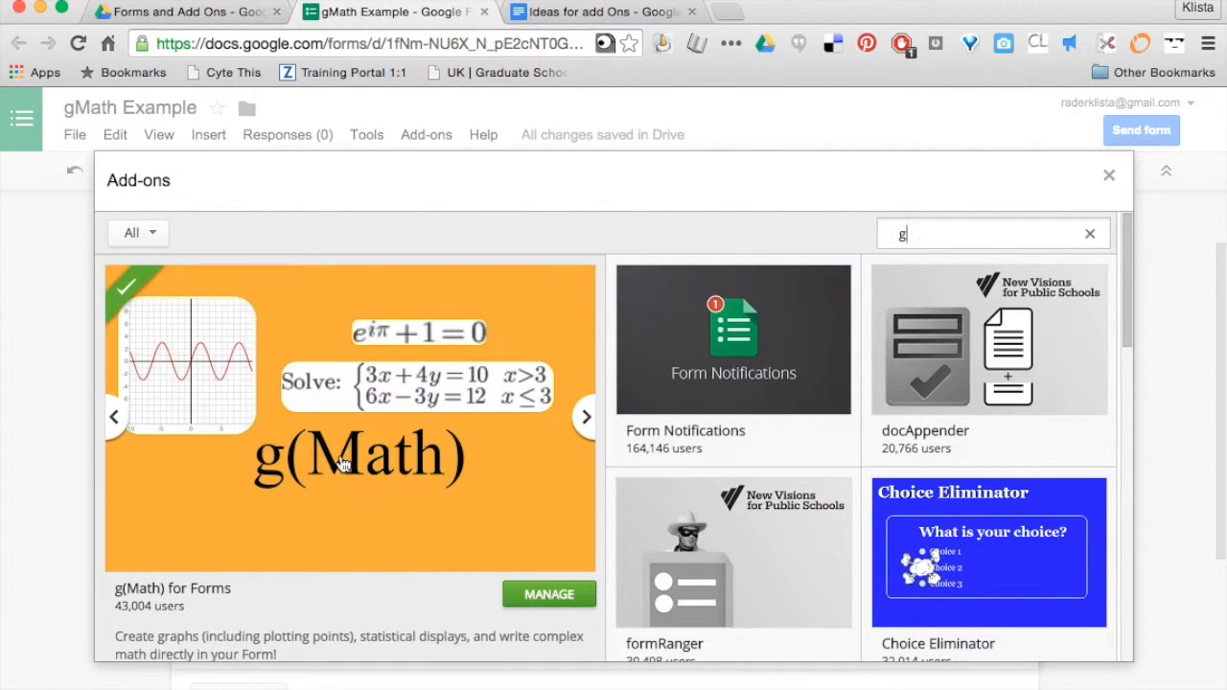
left_click(1112, 176)
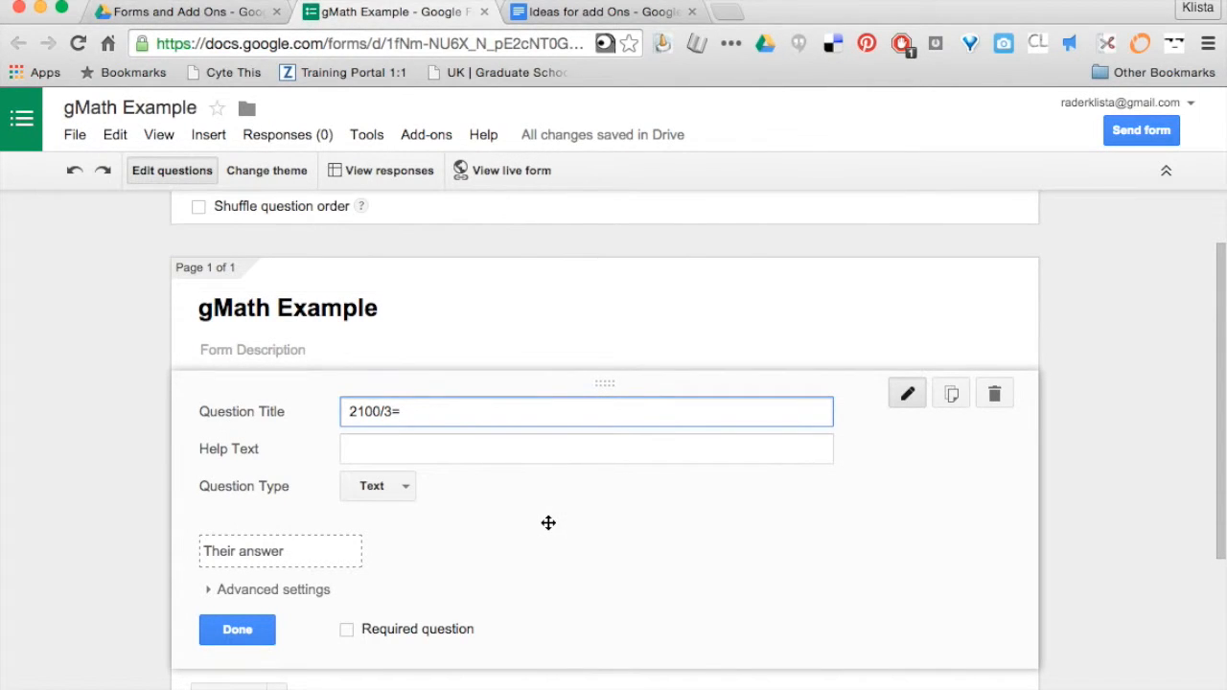
Open g(Math)'s math expression creator and enter "Question 2" as the question title.
scroll(548, 521, "down", 2)
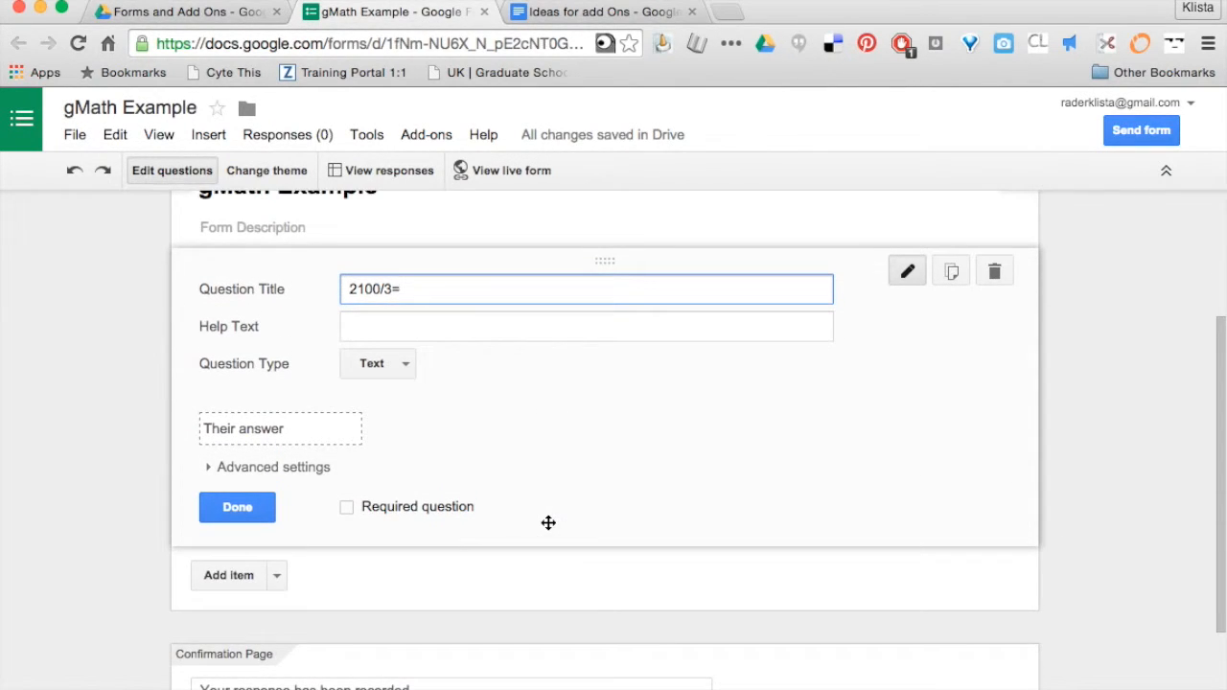
left_click(431, 134)
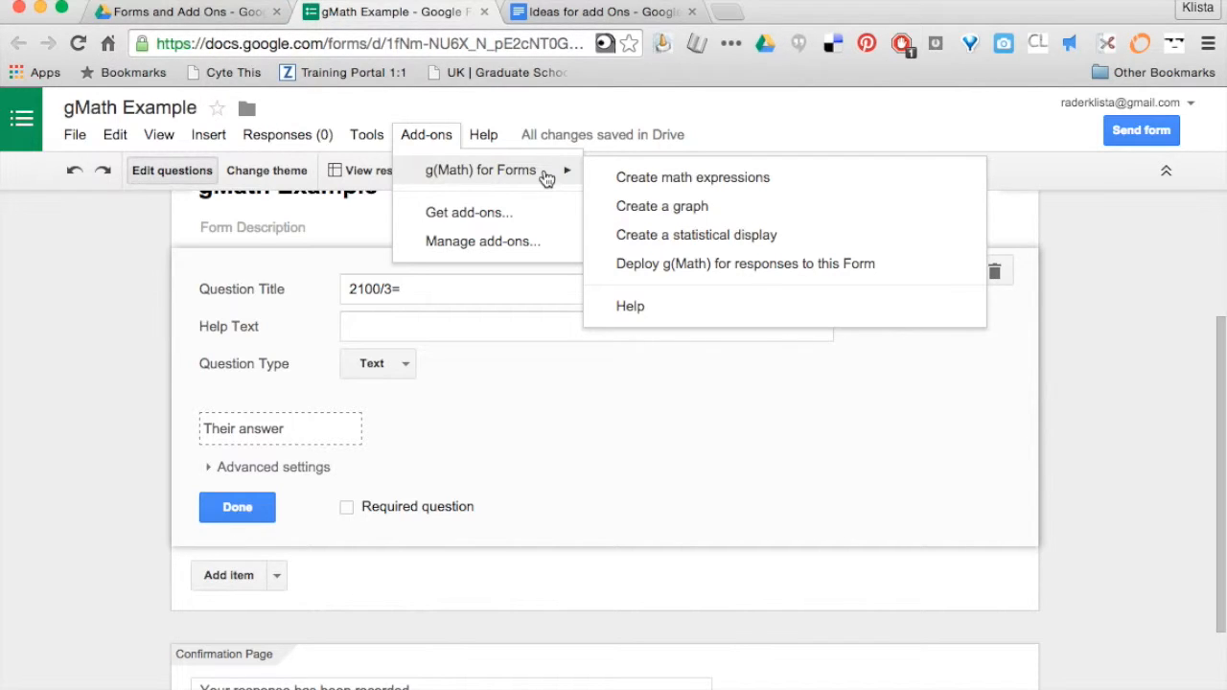
left_click(624, 181)
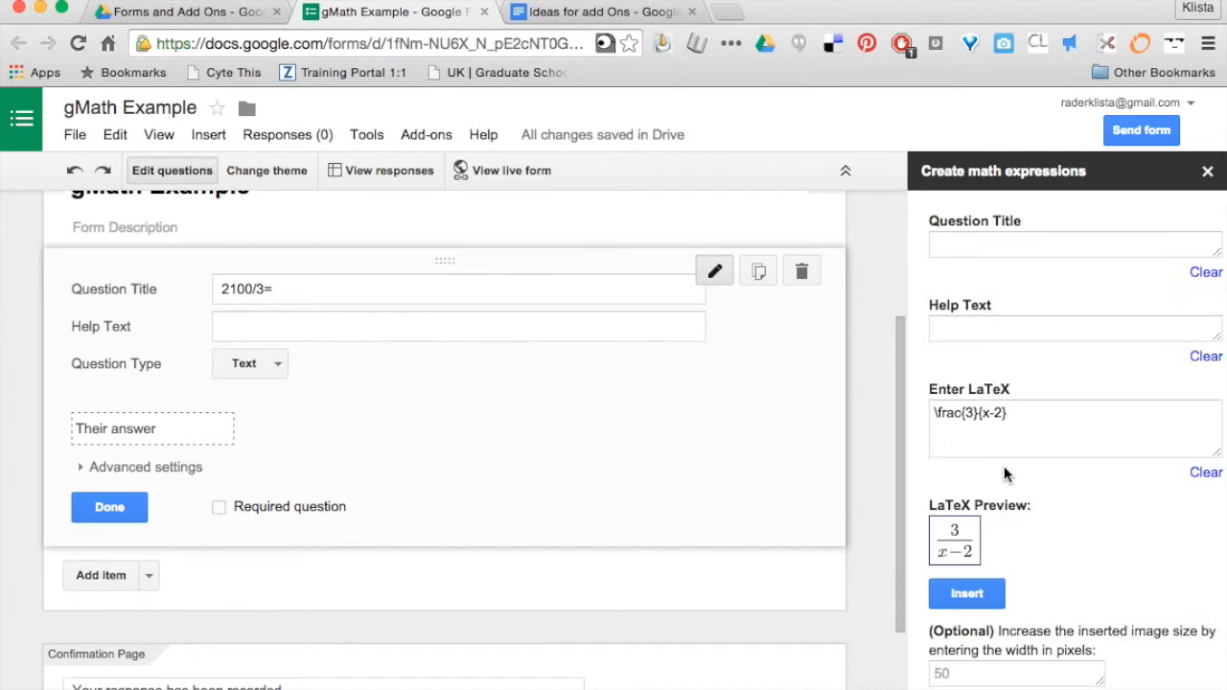
left_click(980, 245)
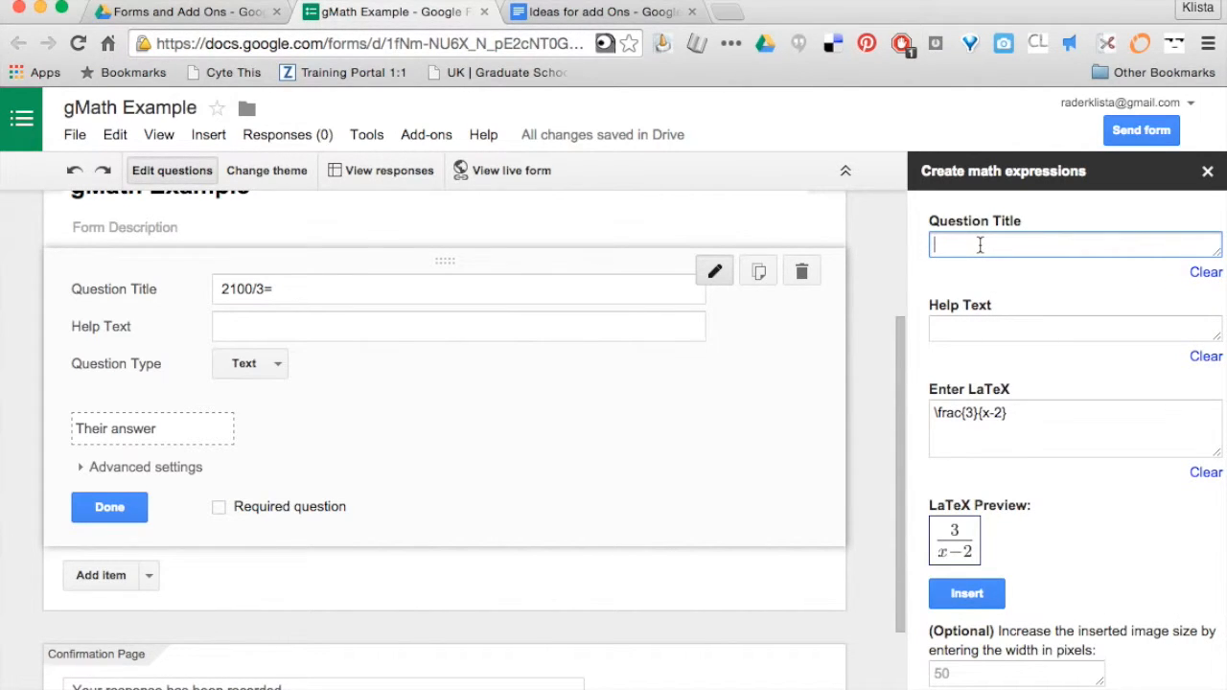
type("Question 2")
key("BackSpace")
type("2")
scroll(1016, 433, "down", 1)
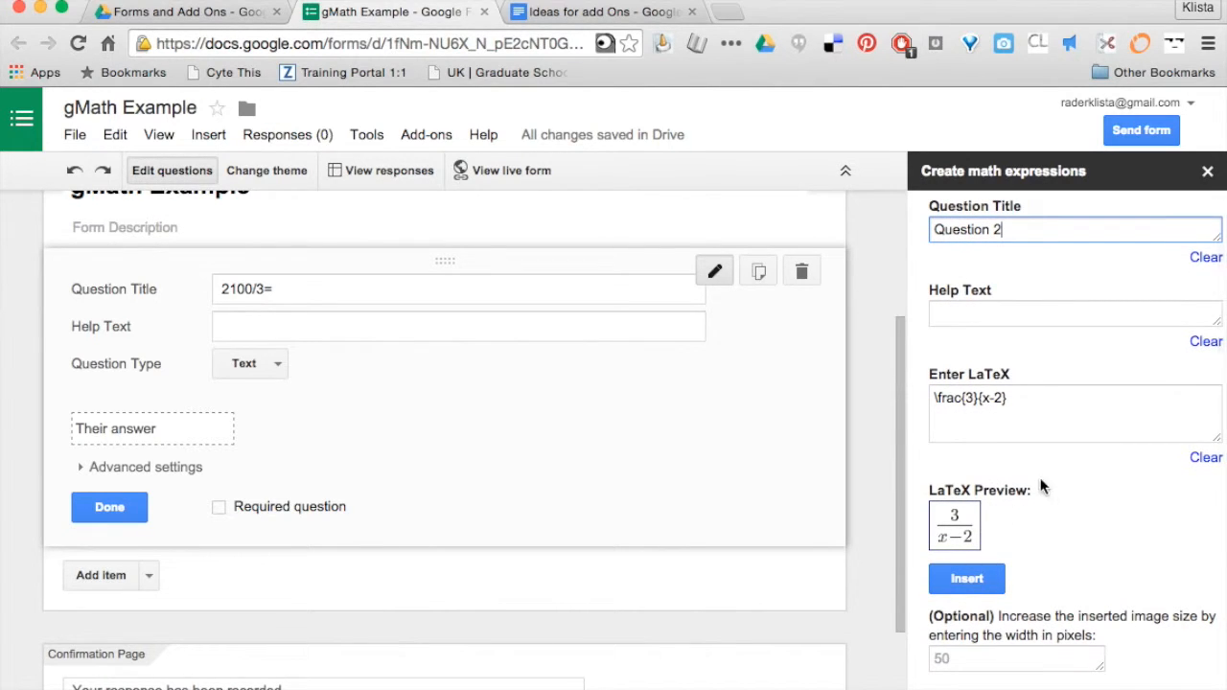
Replace the sample LaTeX with the expression 2100\div3=, using the add-on's division symbol.
left_click_drag(1025, 397, 907, 397)
key("BackSpace")
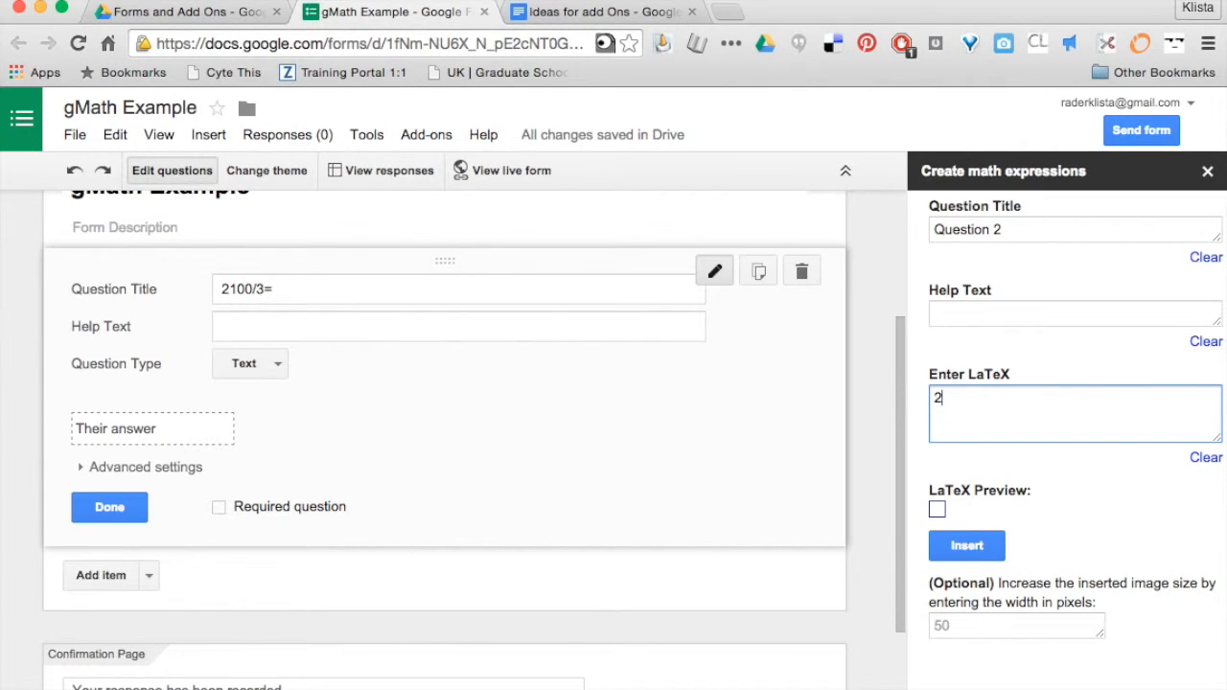
type("00")
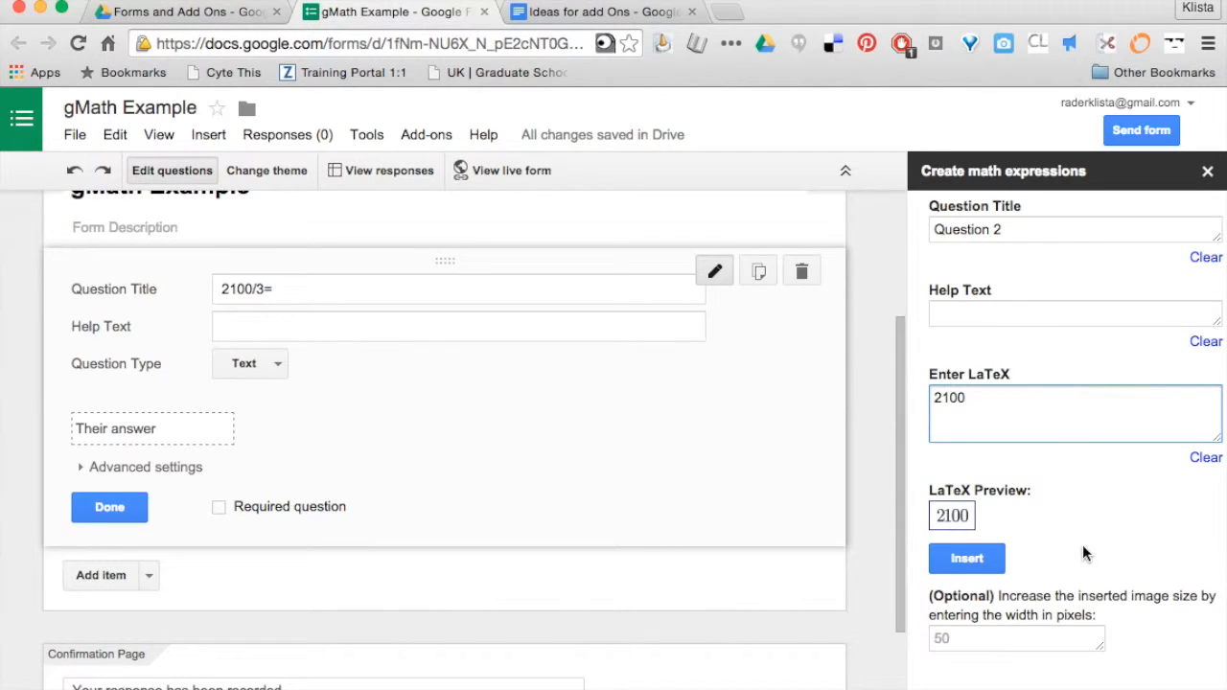
scroll(1083, 549, "down", 3)
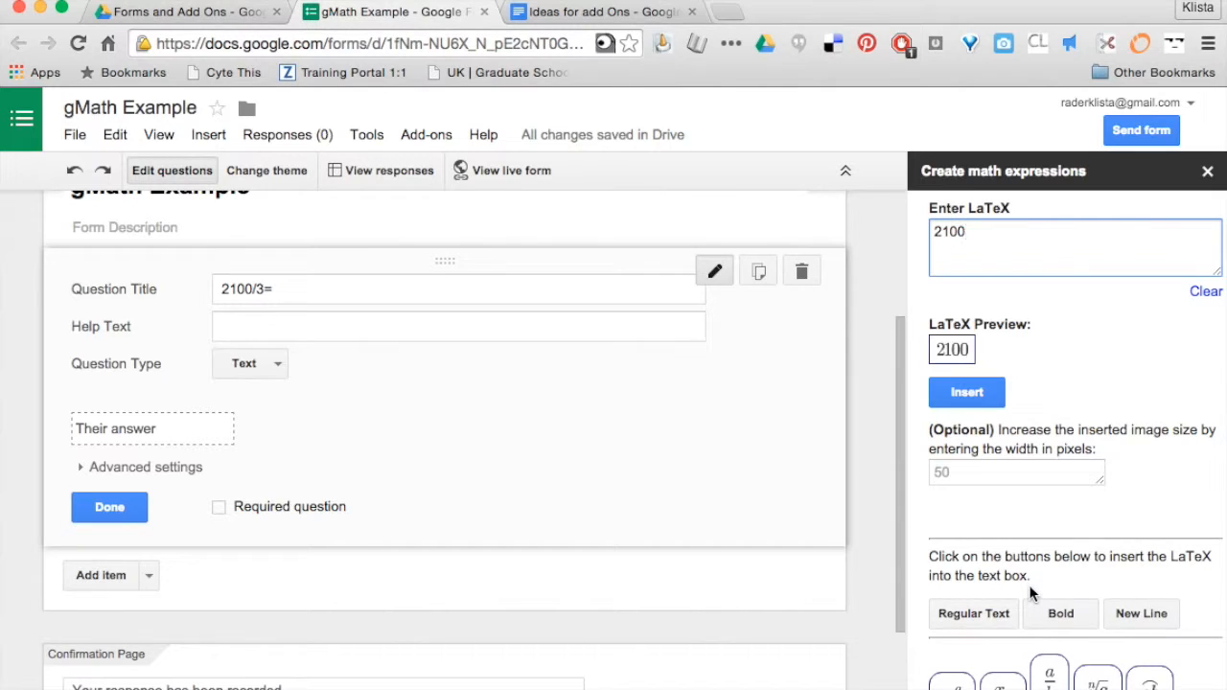
scroll(1032, 594, "down", 3)
scroll(1032, 595, "down", 5)
scroll(1031, 590, "down", 2)
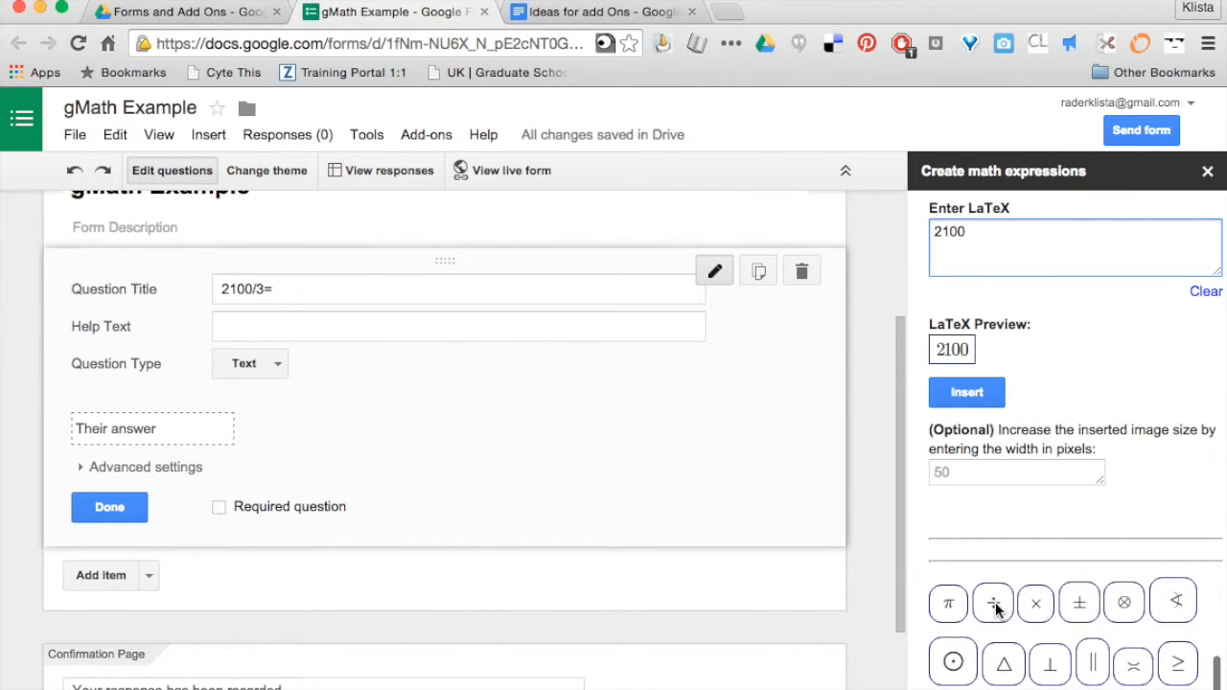
left_click(995, 604)
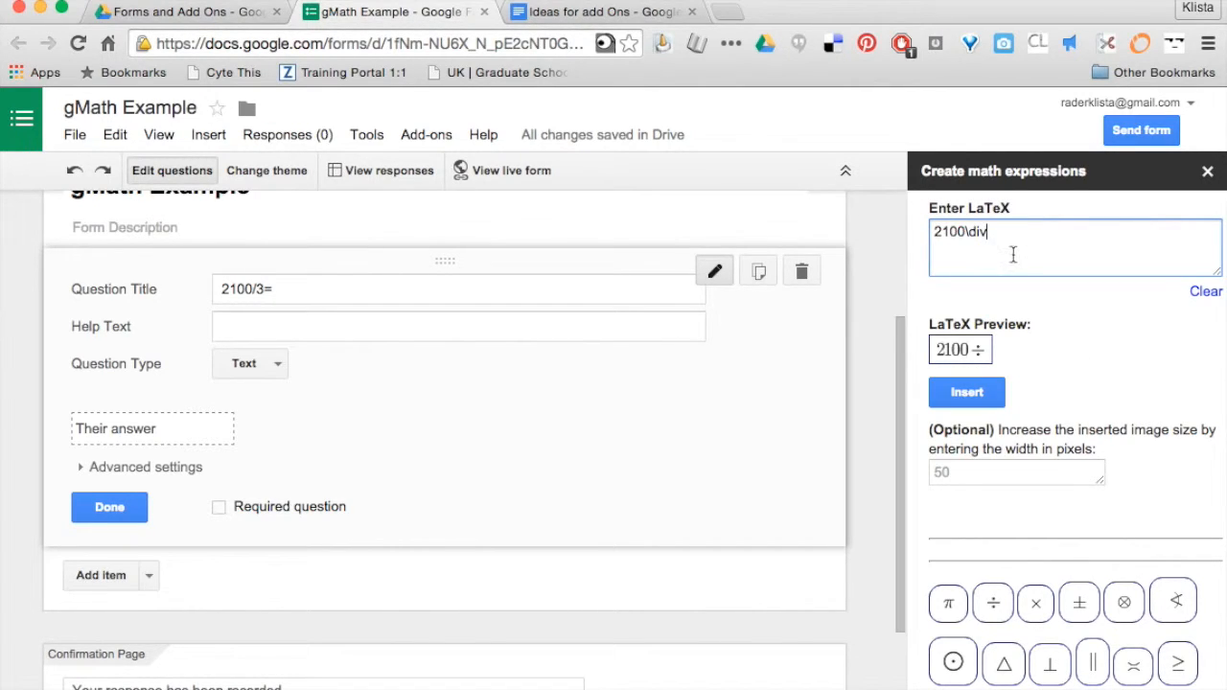
type("3=")
Insert the Question 2 math expression into the form and check how it is displayed below the first question.
left_click(984, 397)
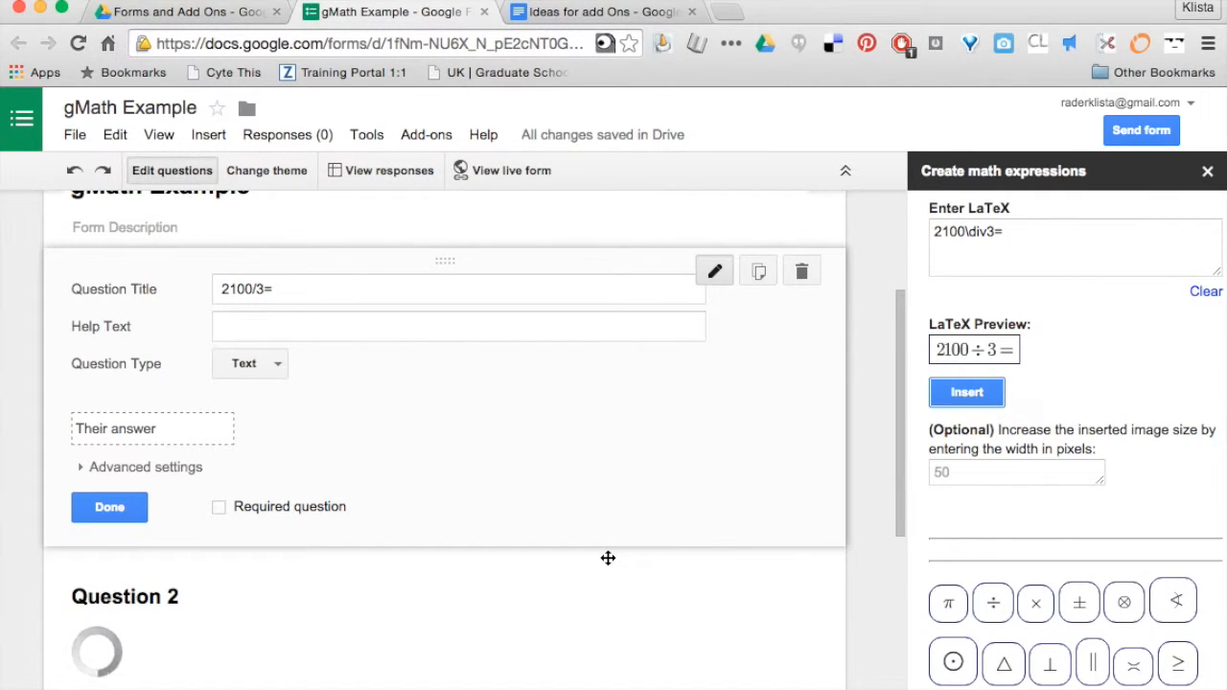
scroll(606, 565, "down", 2)
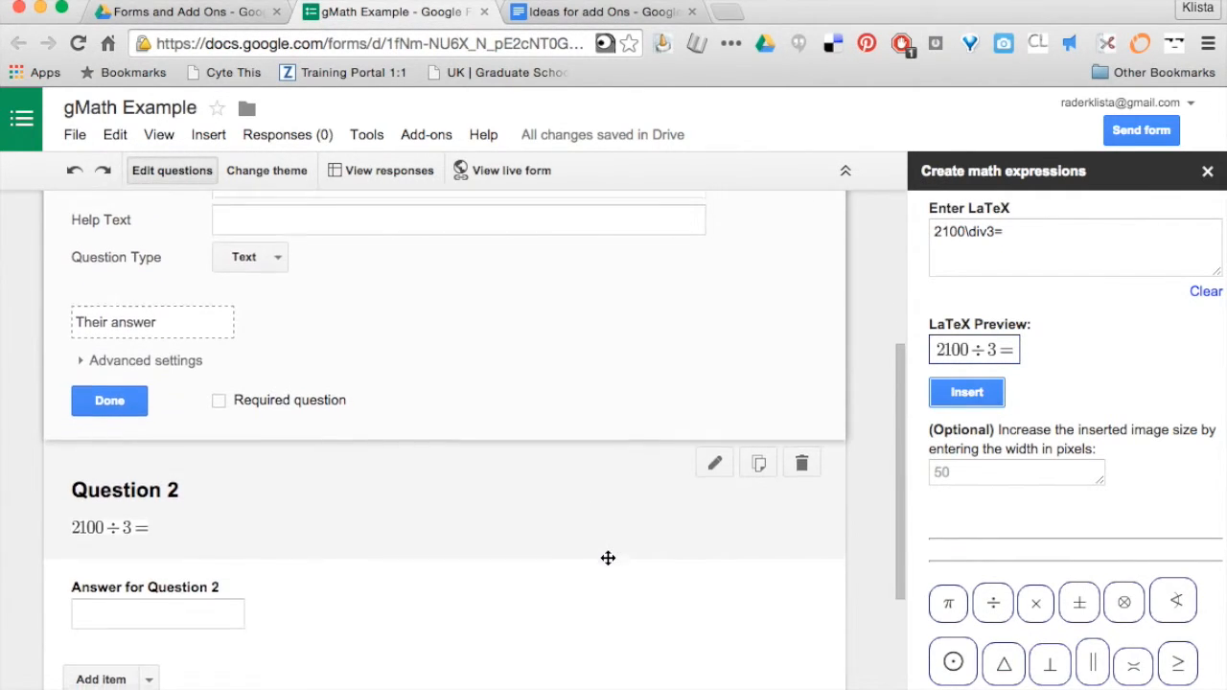
scroll(608, 558, "down", 1)
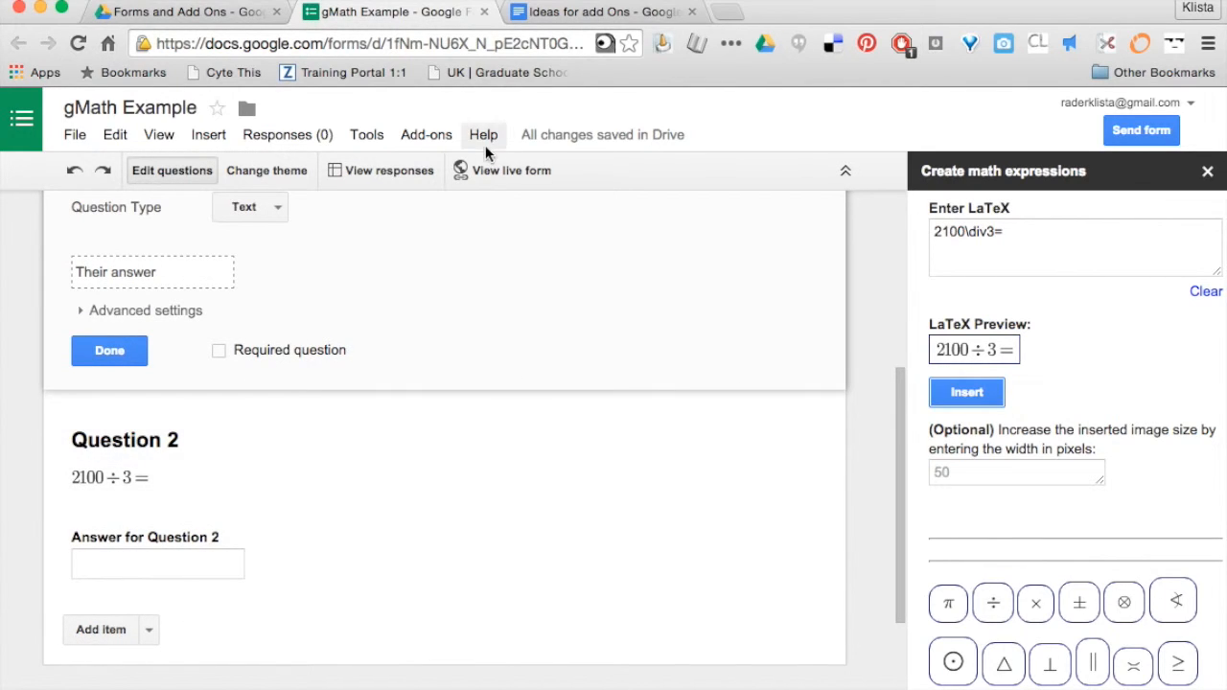
View the live form to compare how the two division questions are displayed, and return to the form editor.
left_click(470, 170)
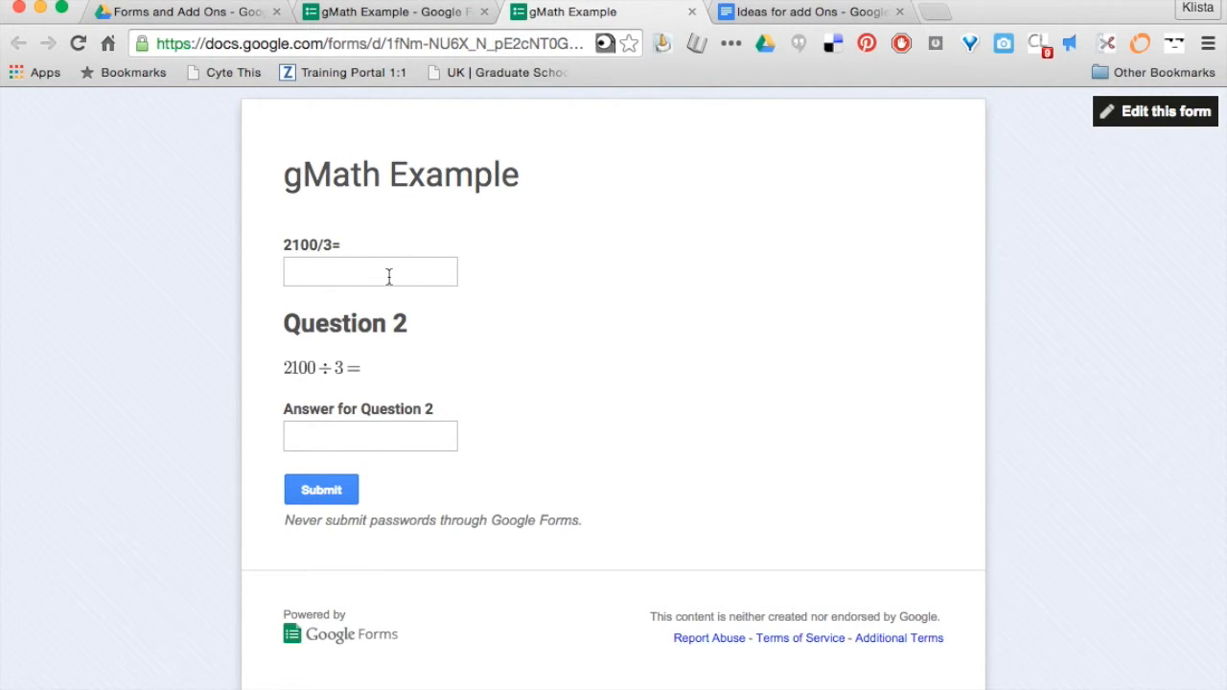
left_click(693, 12)
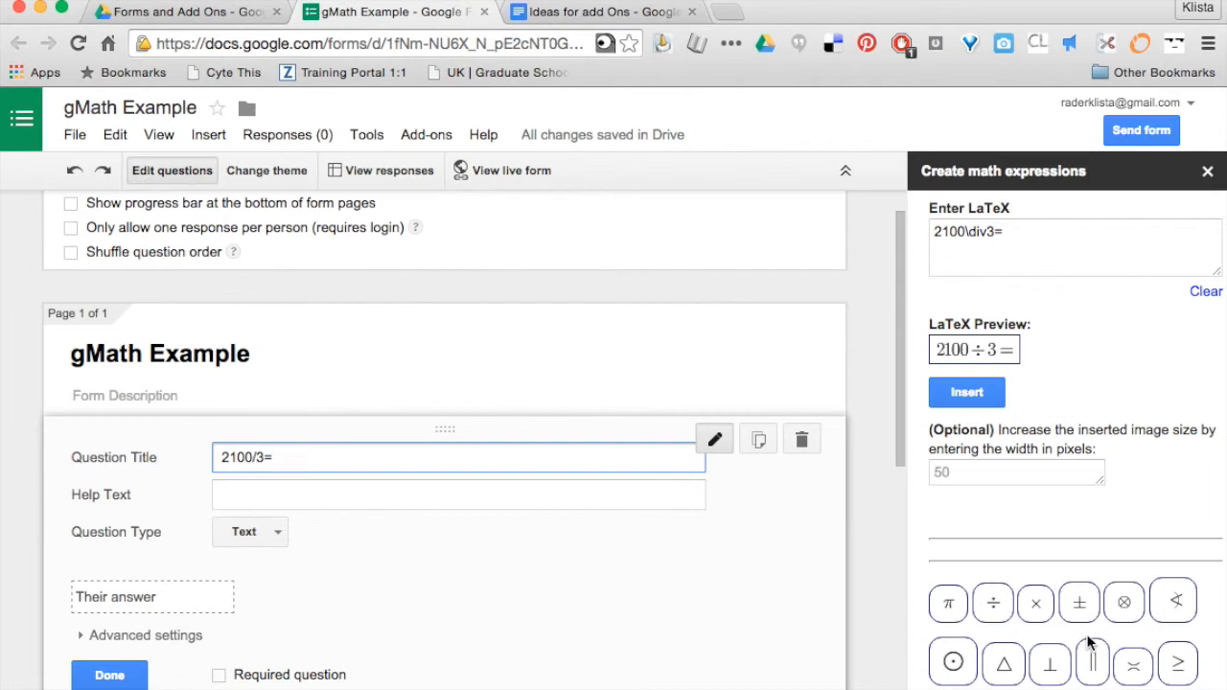
Examine the symbols, formula templates and Greek letters that g(Math) offers for building math expressions.
scroll(1089, 643, "down", 5)
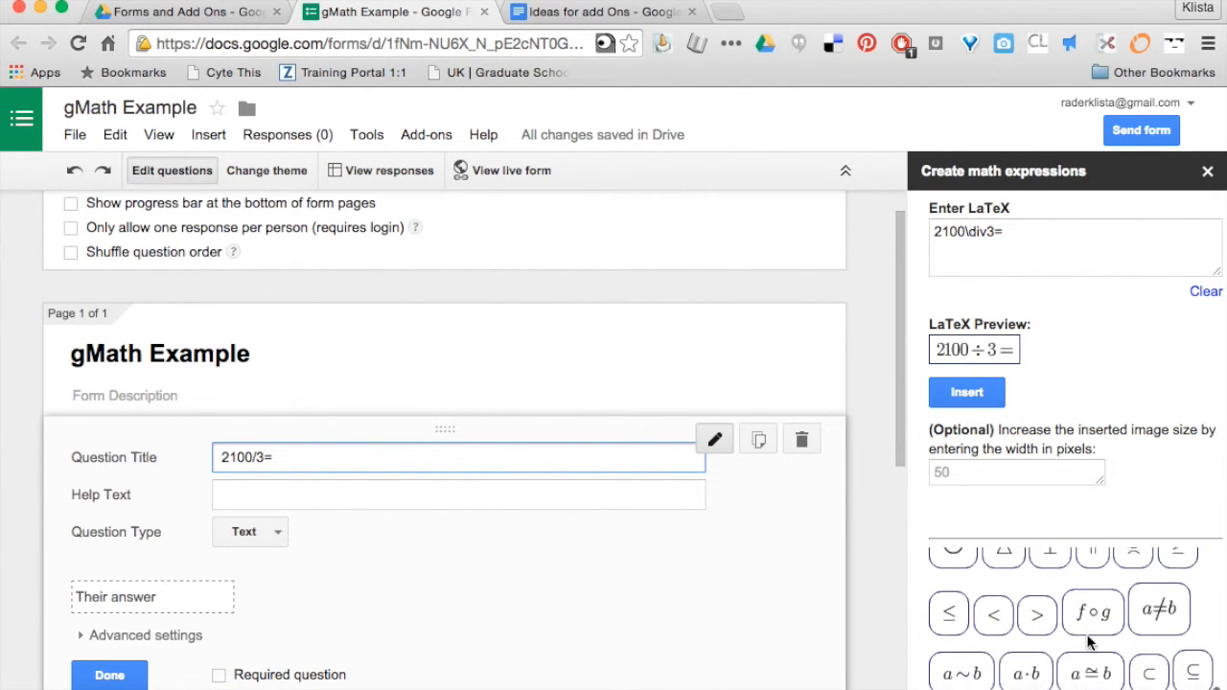
scroll(1090, 640, "down", 1)
scroll(1089, 643, "down", 5)
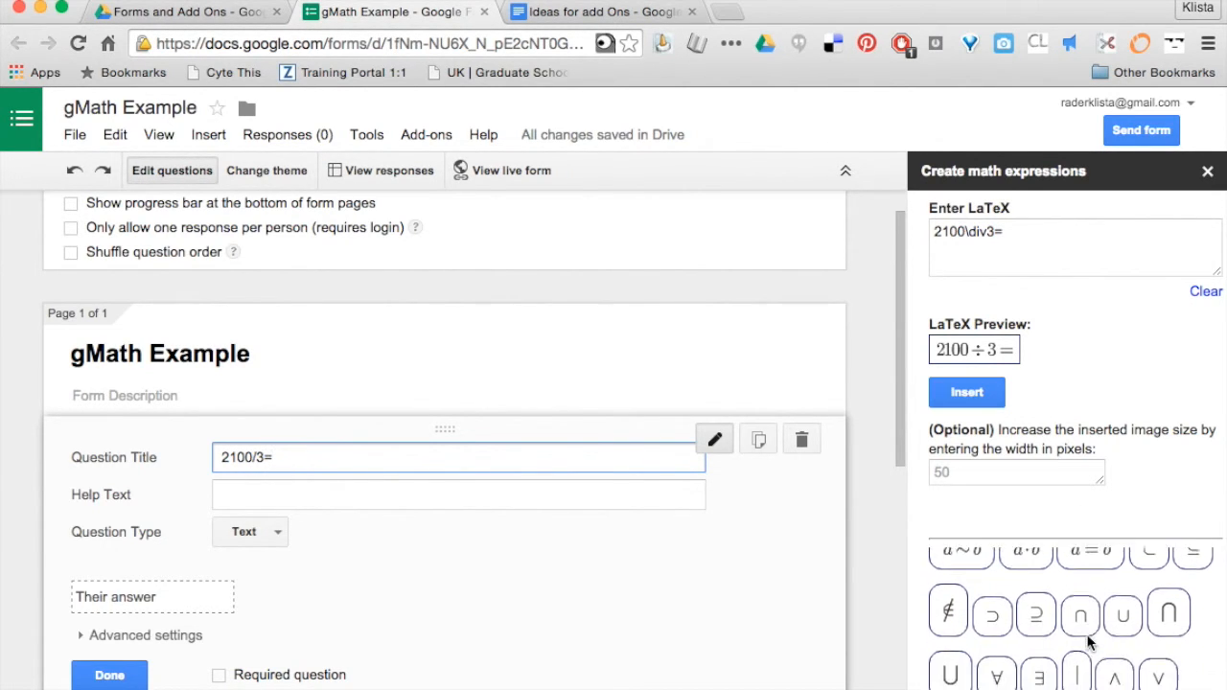
scroll(1089, 643, "down", 5)
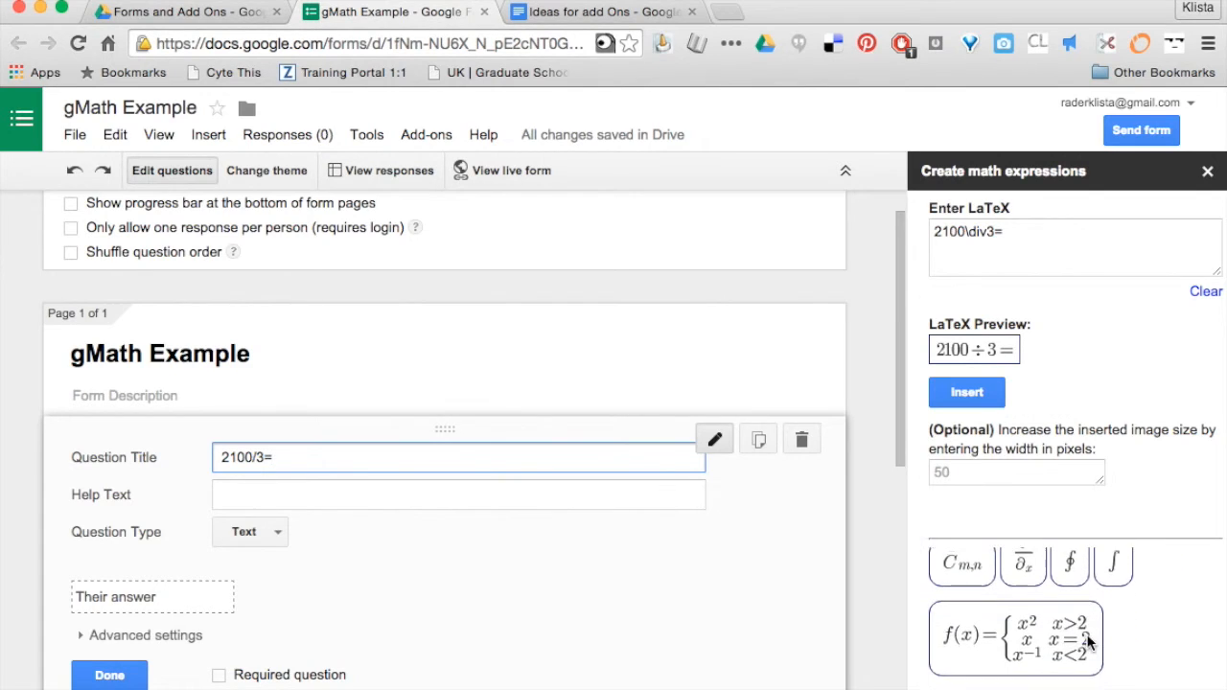
scroll(1090, 642, "down", 5)
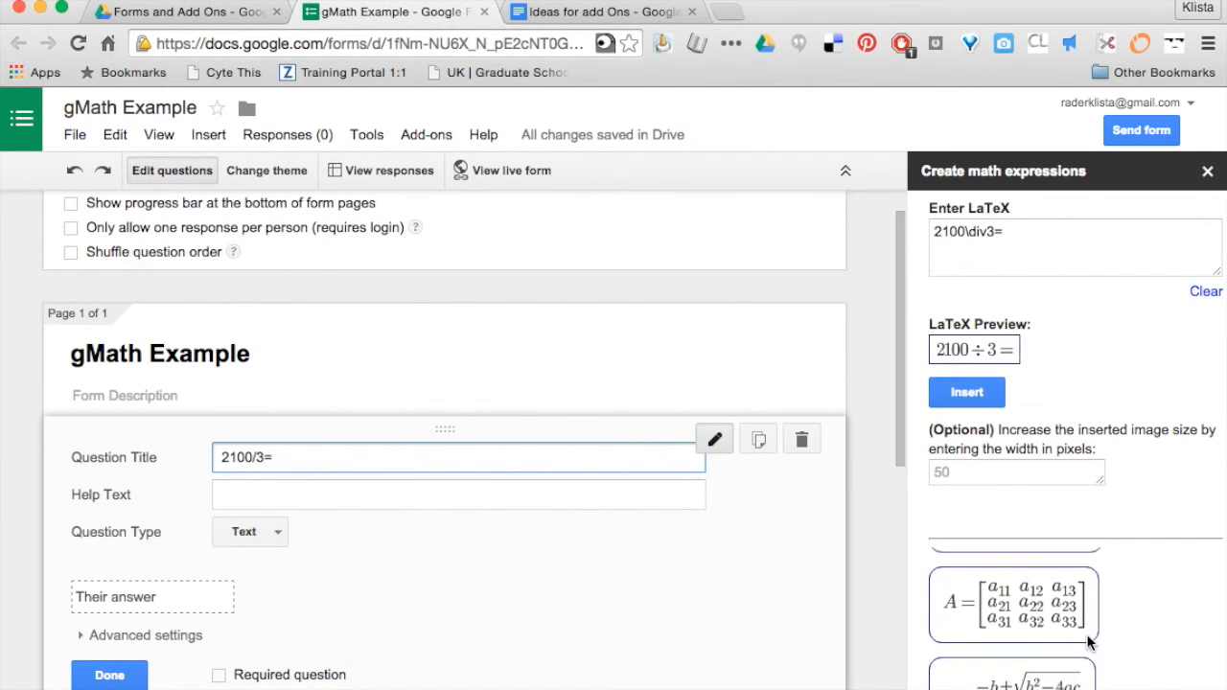
scroll(1089, 642, "down", 5)
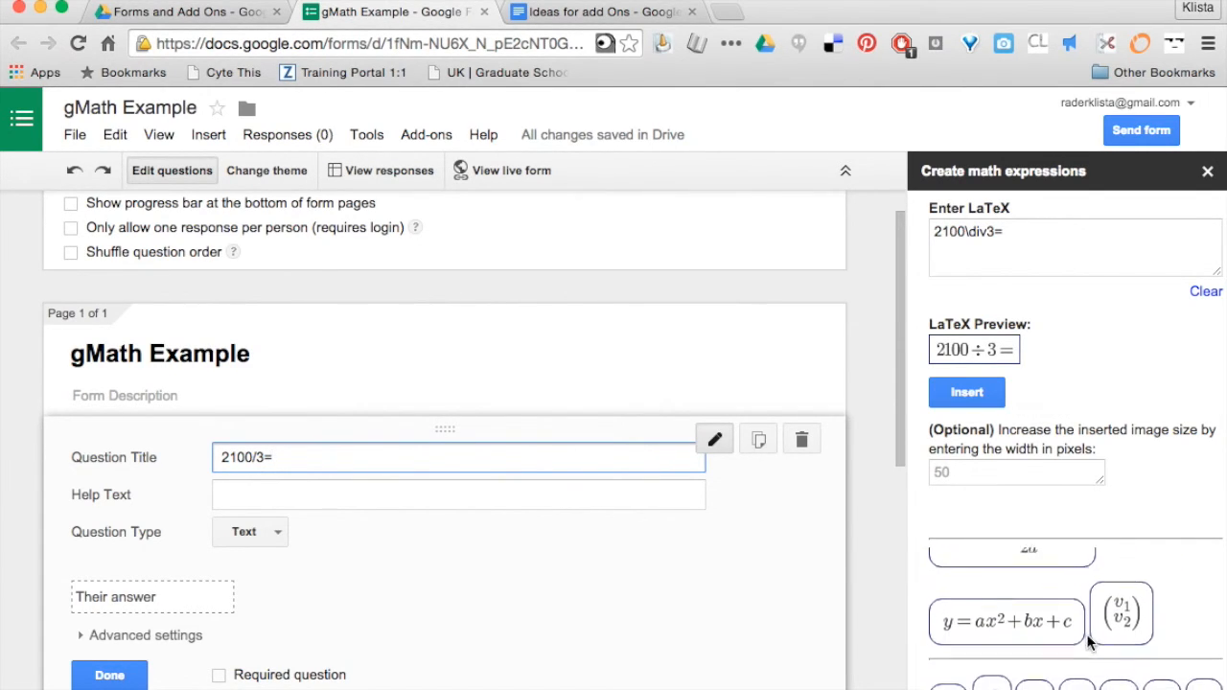
scroll(1089, 643, "down", 5)
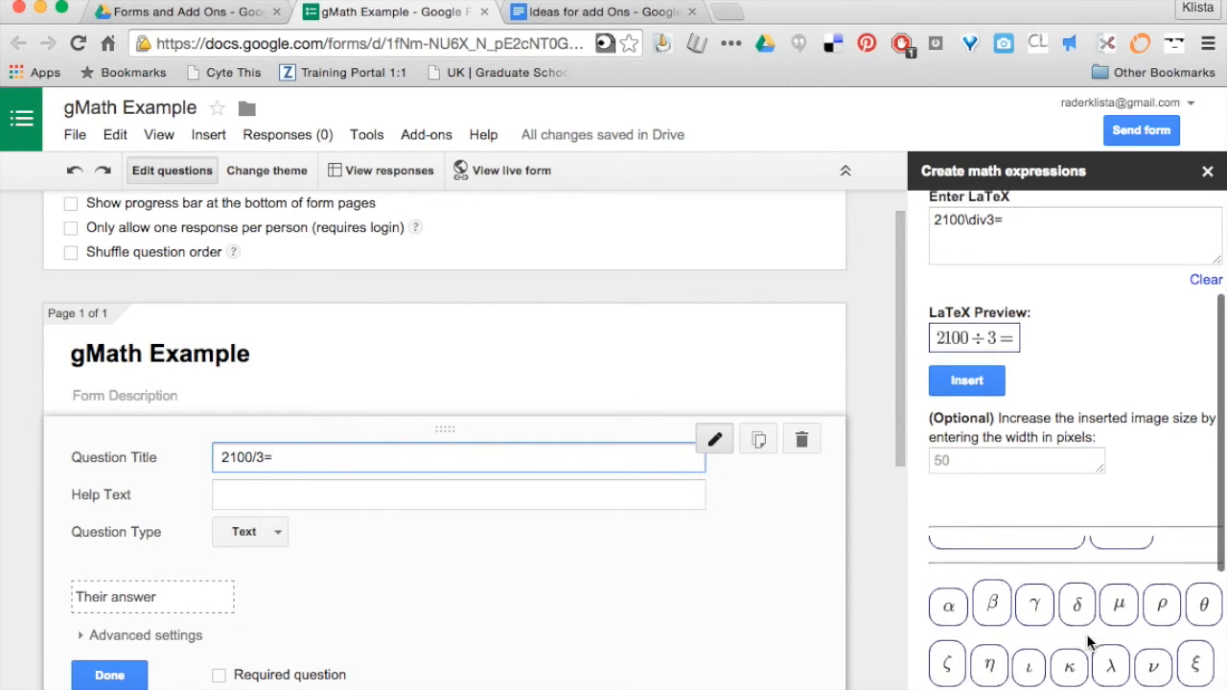
scroll(1090, 642, "down", 2)
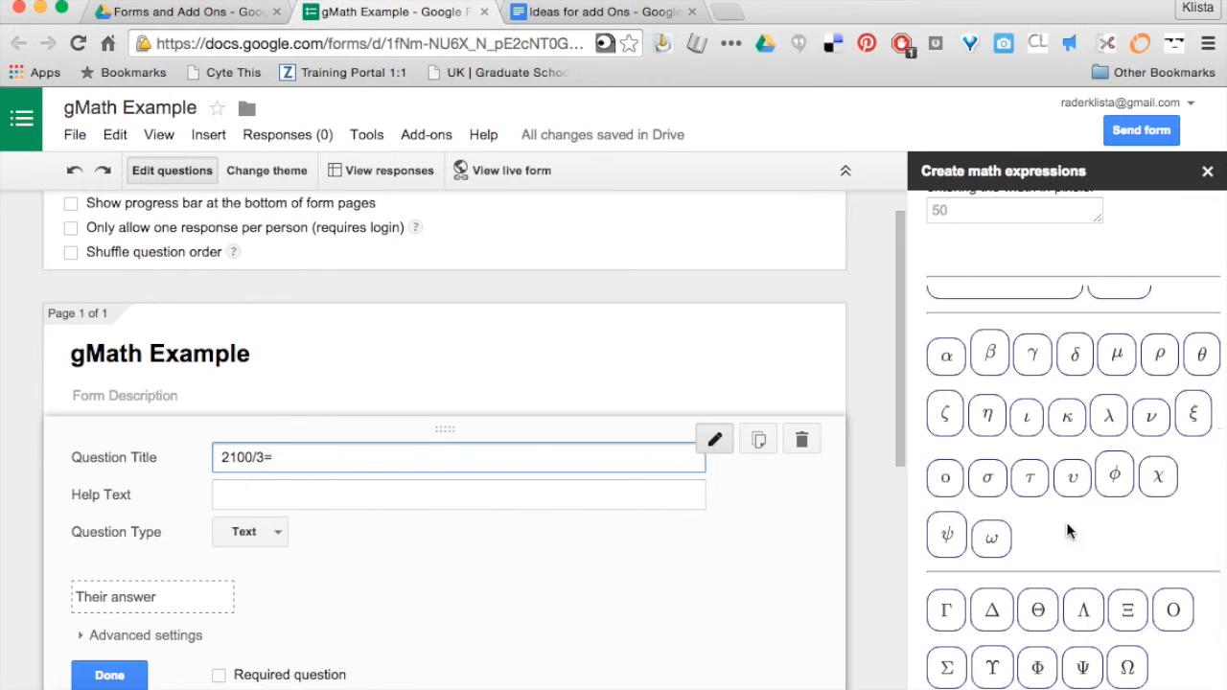
scroll(1081, 506, "up", 10)
scroll(1081, 513, "up", 10)
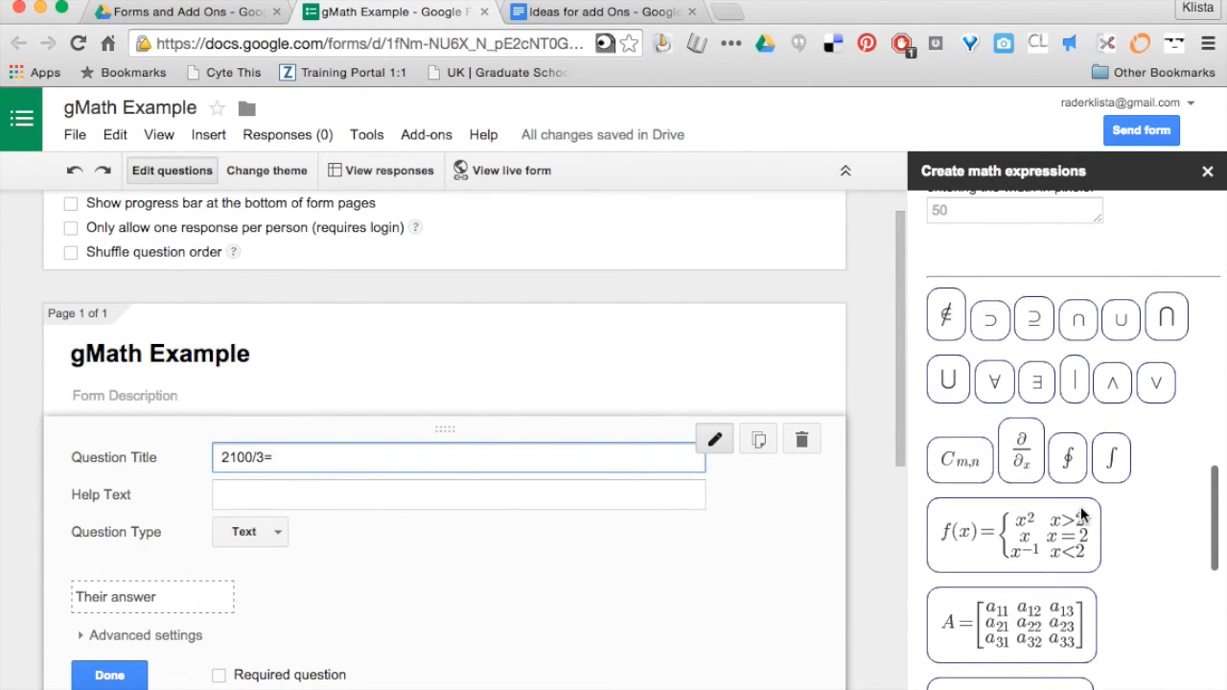